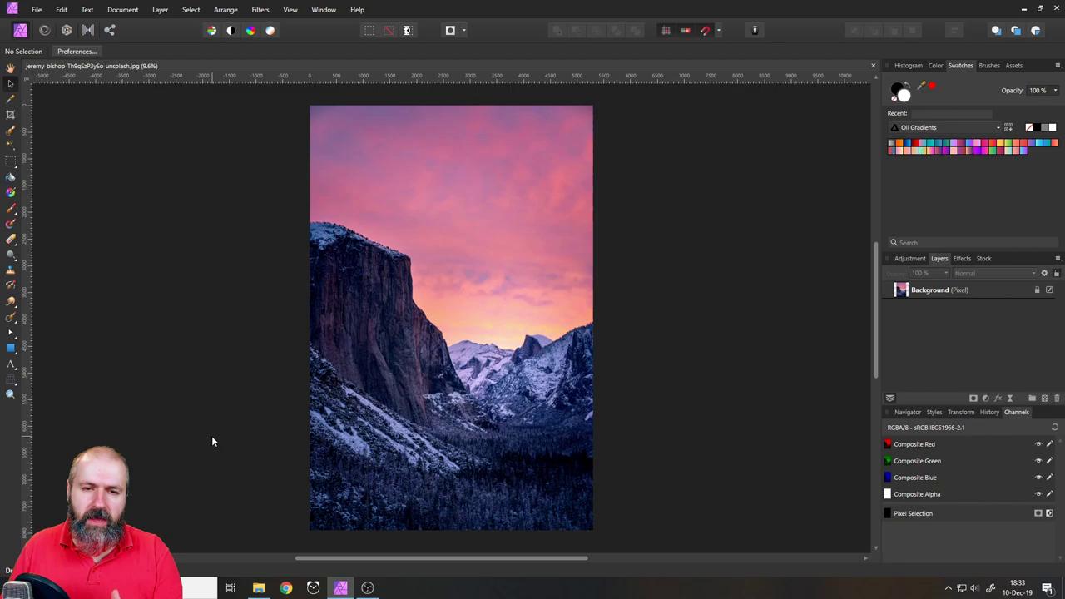
# Step: Pick the Crop Tool in Unconstrained mode and shrink the crop box freely
pyautogui.click(11, 114)
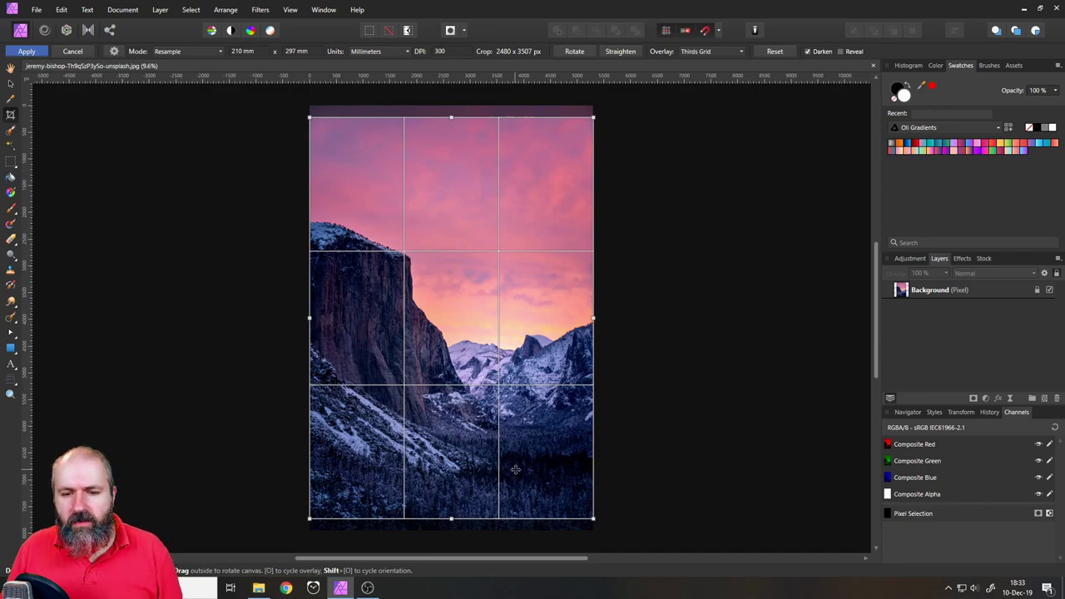
pyautogui.click(174, 51)
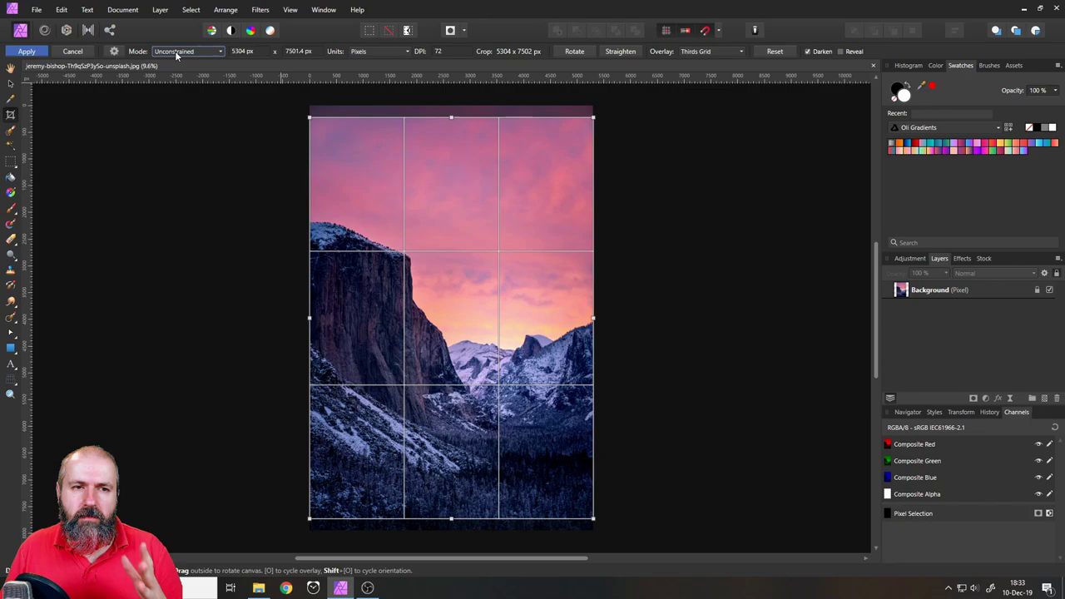
pyautogui.click(175, 50)
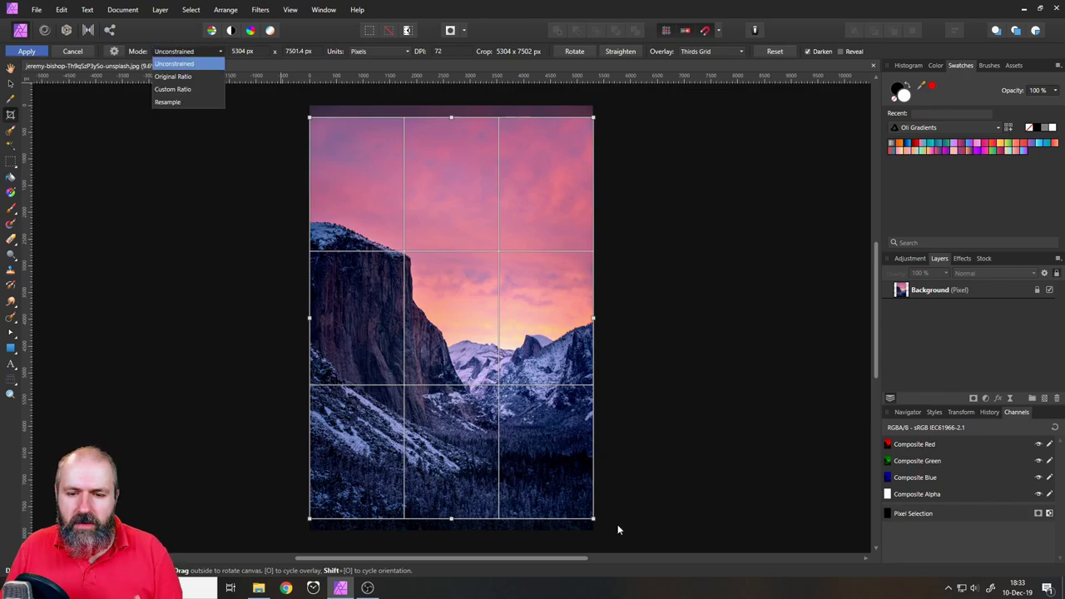
pyautogui.click(594, 521)
pyautogui.moveTo(593, 518)
pyautogui.mouseDown()
pyautogui.moveTo(466, 373)
pyautogui.moveTo(433, 257)
pyautogui.moveTo(511, 326)
pyautogui.moveTo(542, 507)
pyautogui.moveTo(588, 508)
pyautogui.mouseUp()
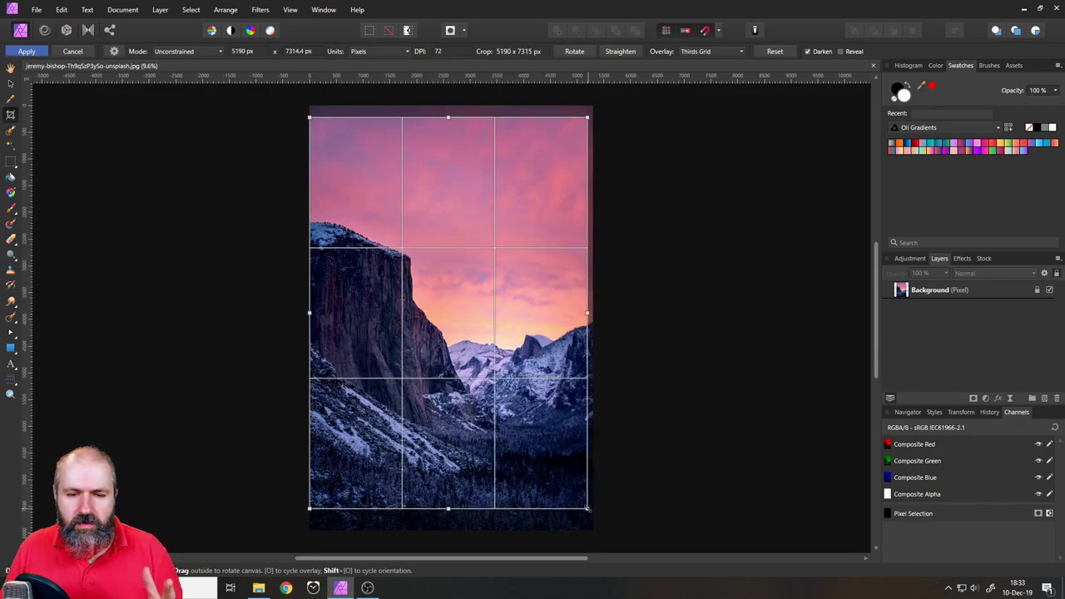
# Step: Switch the crop to Original Ratio and resize it to about 5099 × 7645 px
pyautogui.click(193, 53)
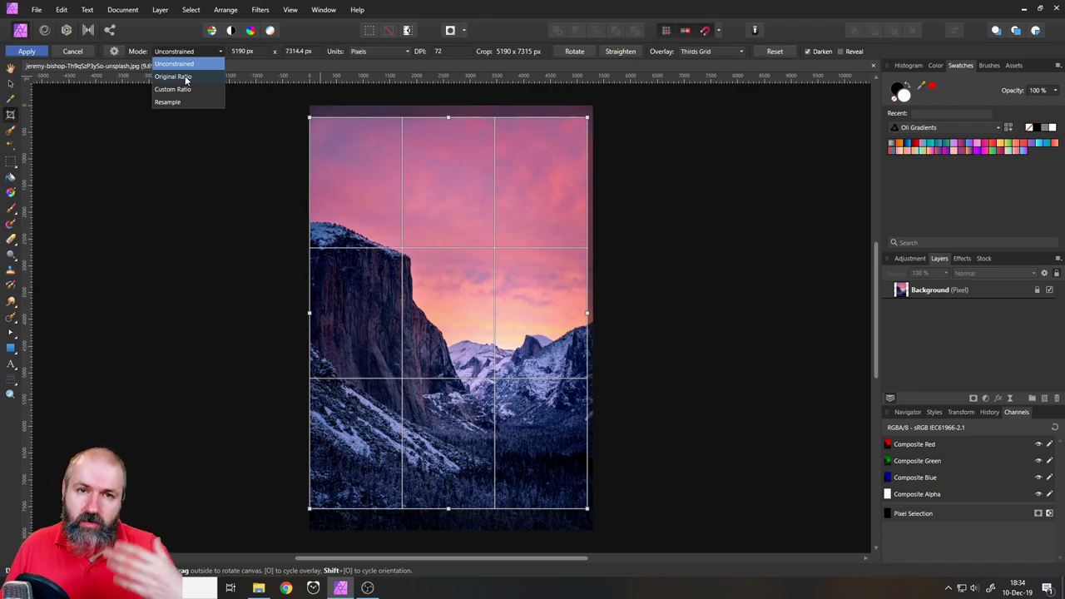
pyautogui.click(186, 76)
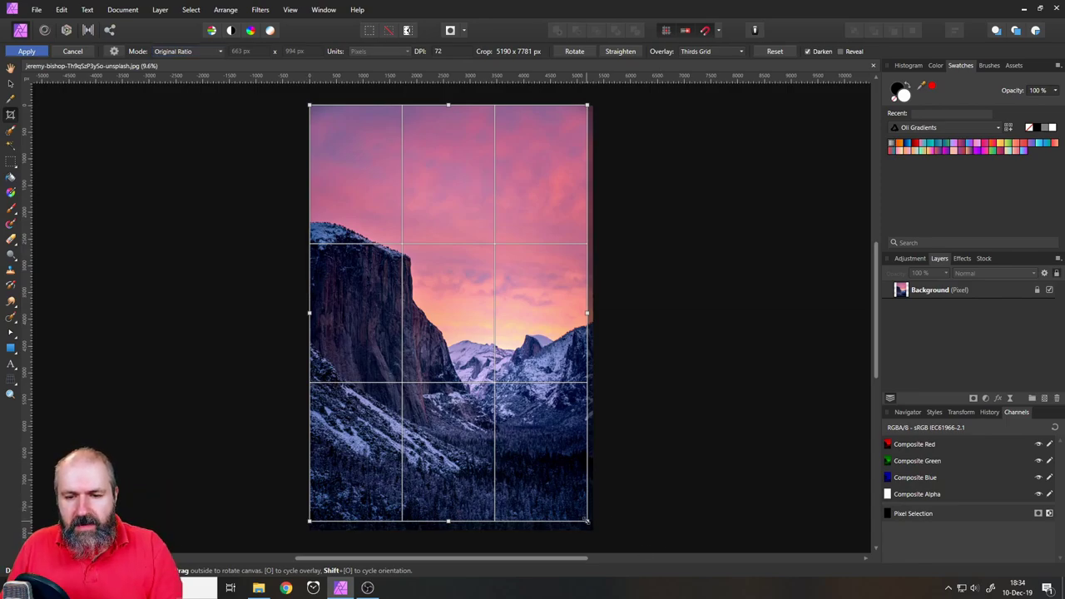
pyautogui.moveTo(587, 521); pyautogui.dragTo(429, 268)
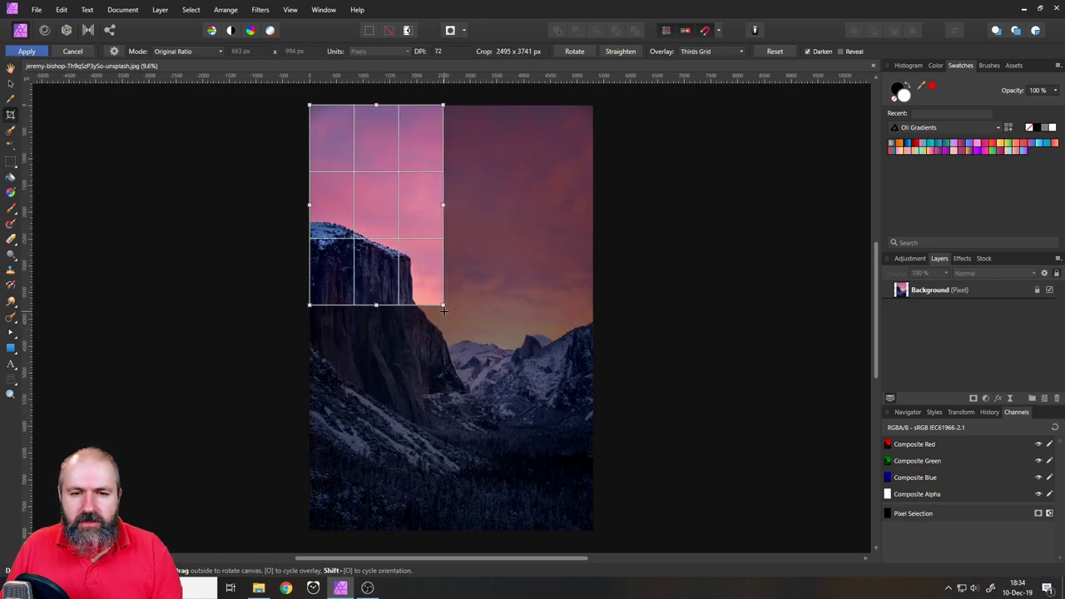
pyautogui.moveTo(443, 304); pyautogui.dragTo(582, 514)
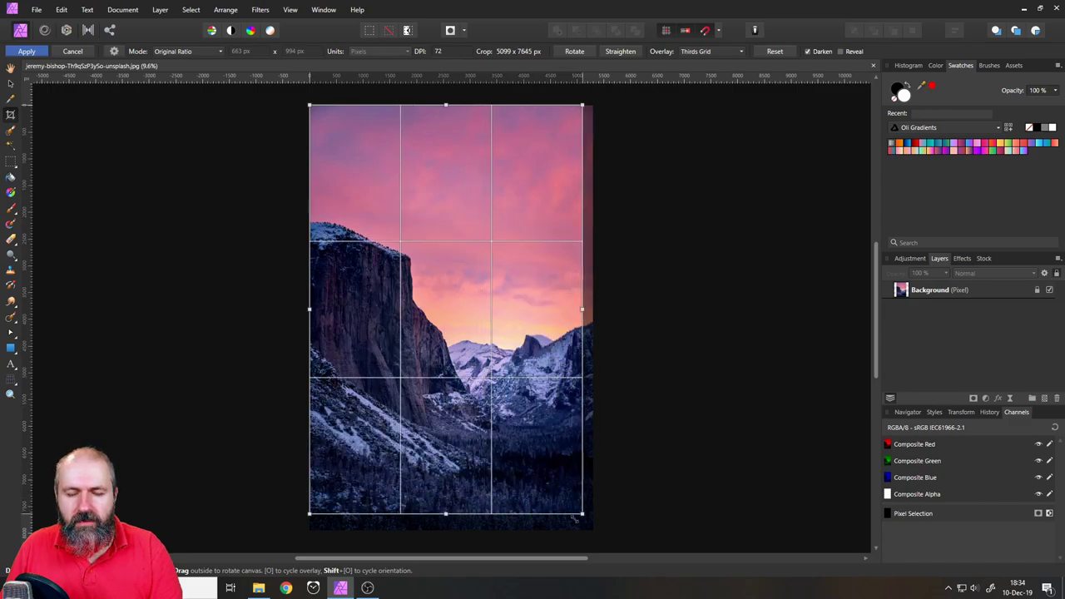
# Step: Set a 16:9 Custom Ratio crop and resize it to a 4156 × 2338 px landscape frame
pyautogui.click(178, 53)
pyautogui.click(185, 90)
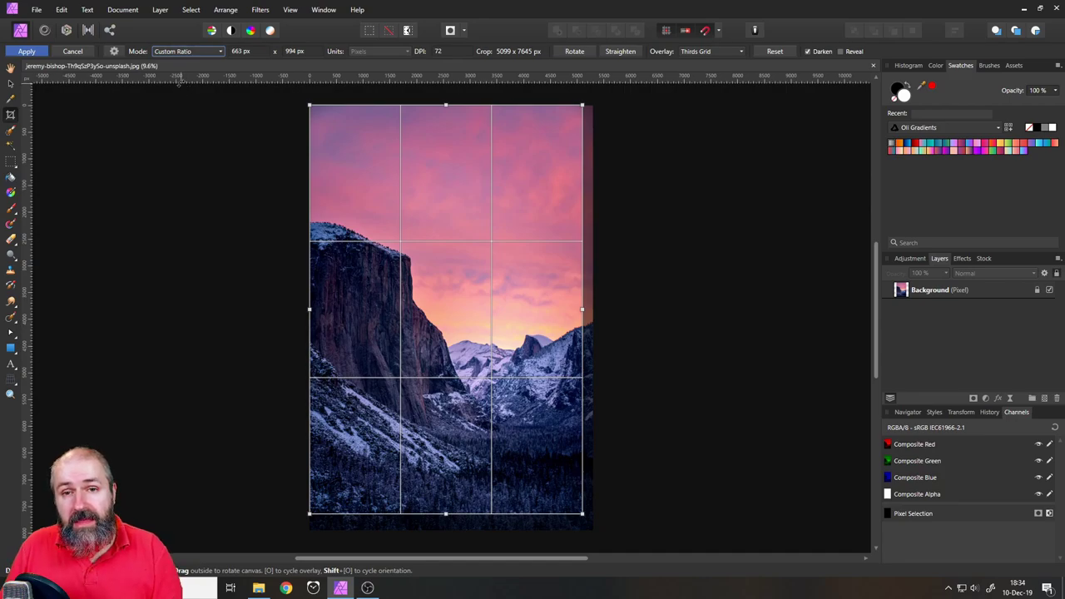
pyautogui.click(258, 52)
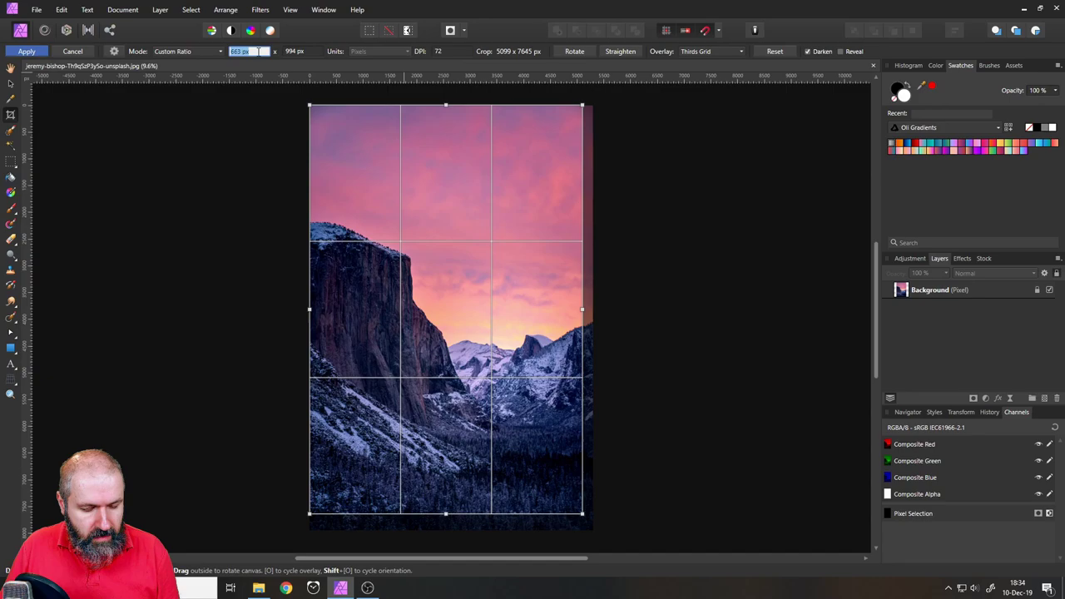
pyautogui.write('12')
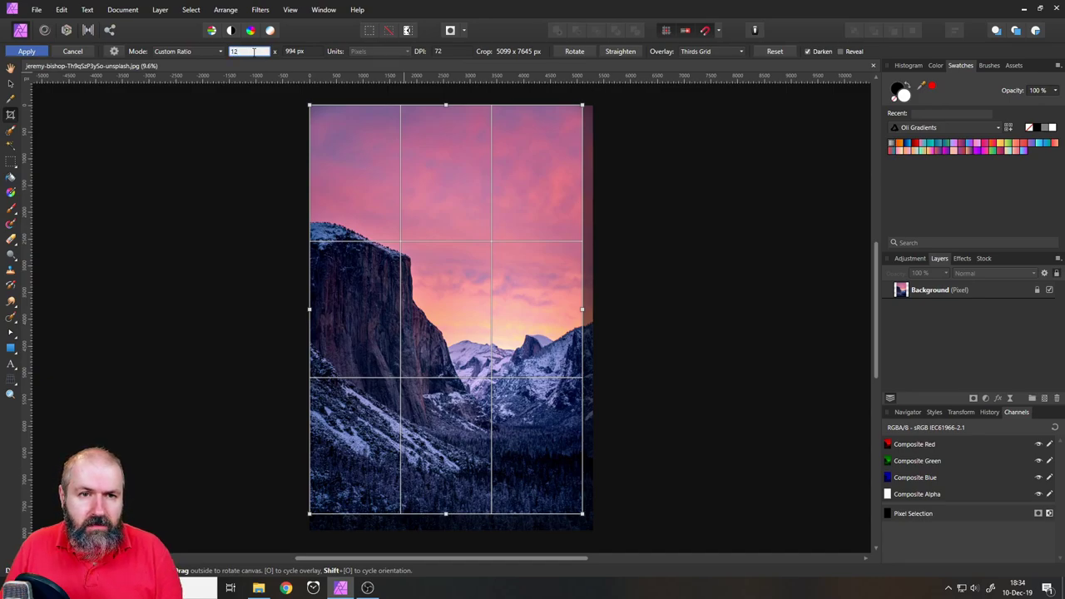
pyautogui.click(309, 52)
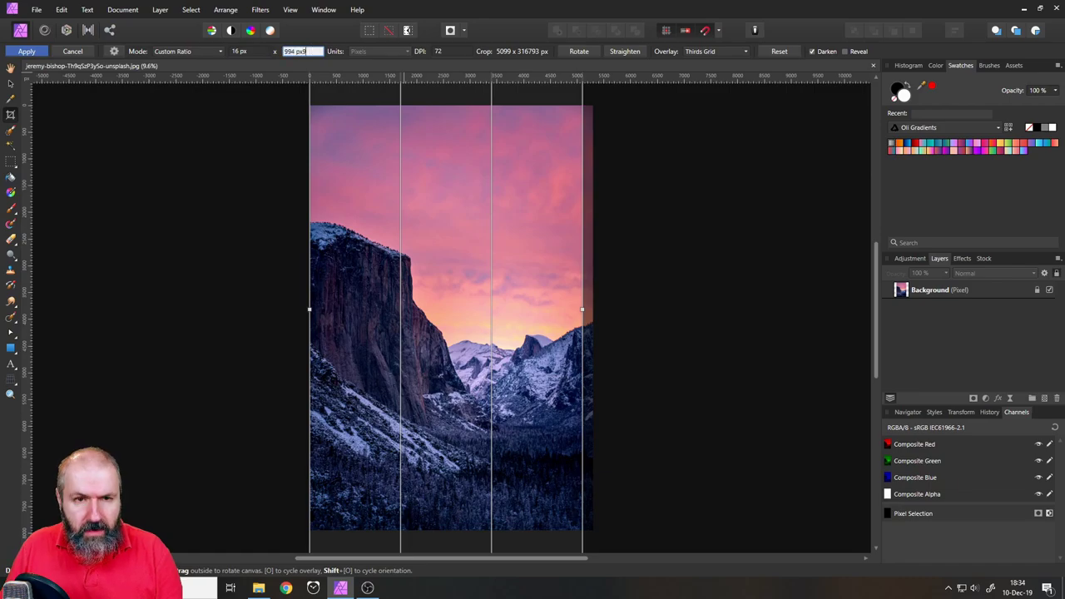
pyautogui.write('9')
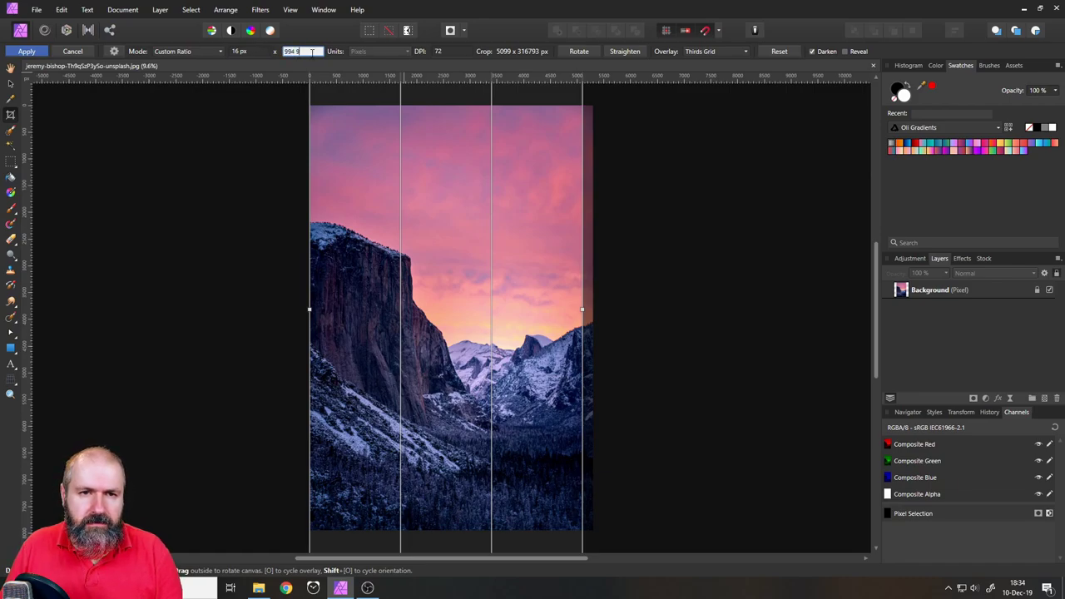
pyautogui.click(259, 52)
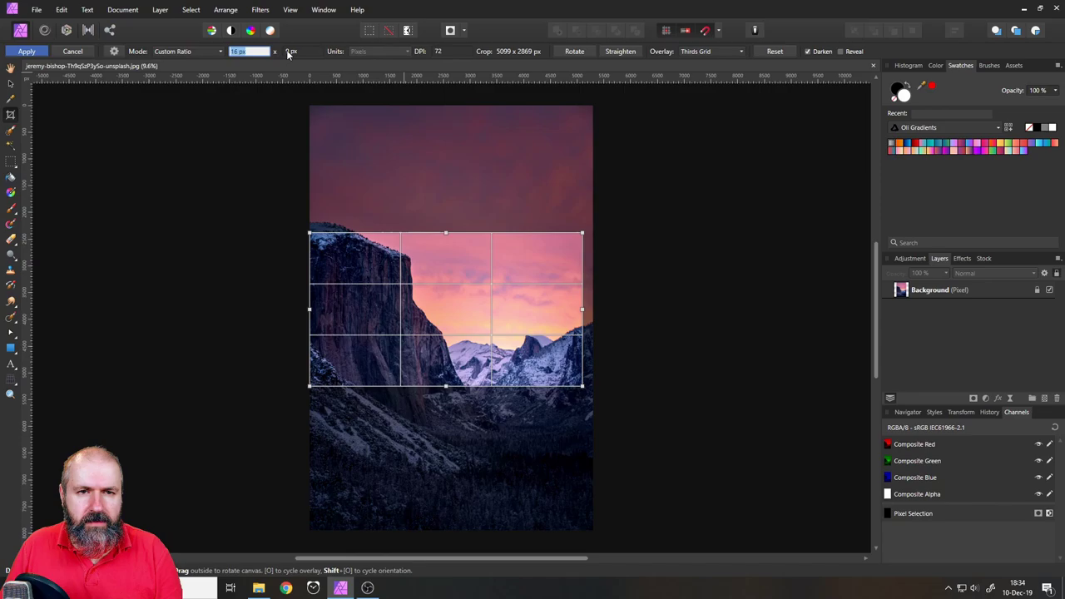
pyautogui.click(290, 52)
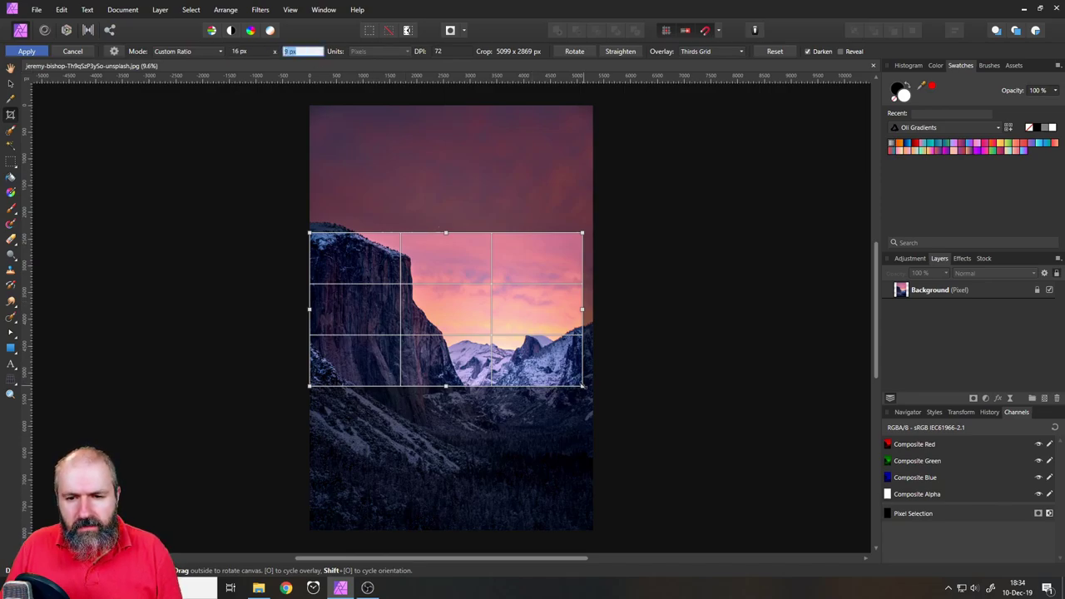
pyautogui.moveTo(583, 381); pyautogui.dragTo(532, 286)
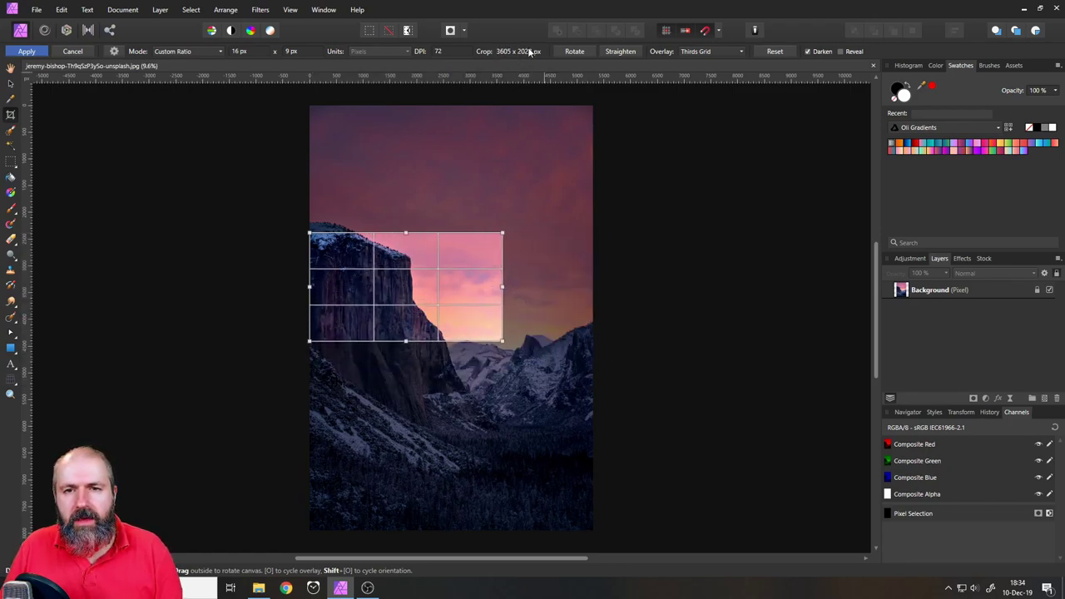
pyautogui.moveTo(502, 340); pyautogui.dragTo(532, 358)
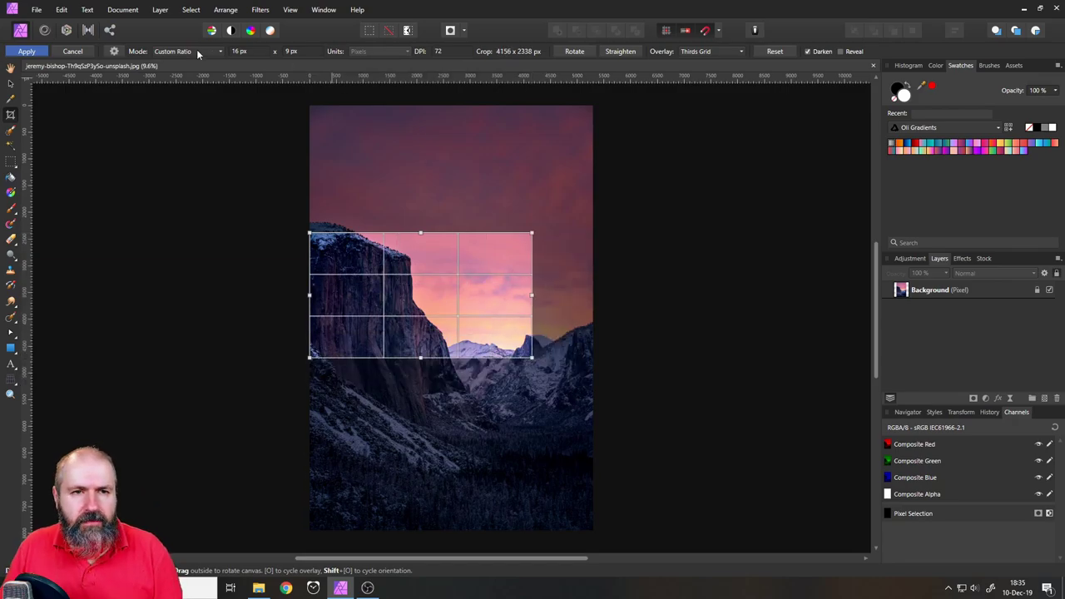
# Step: Switch the crop to Resample A4 (210 × 297 mm, 300 DPI) and move it over the cliff
pyautogui.click(200, 51)
pyautogui.click(179, 99)
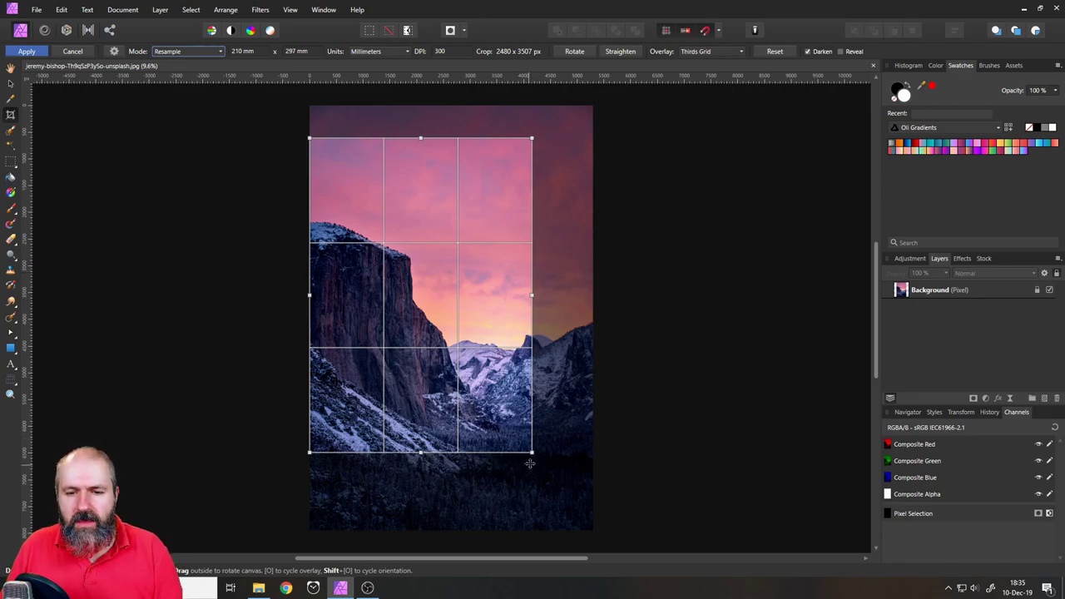
pyautogui.moveTo(531, 453); pyautogui.dragTo(444, 264)
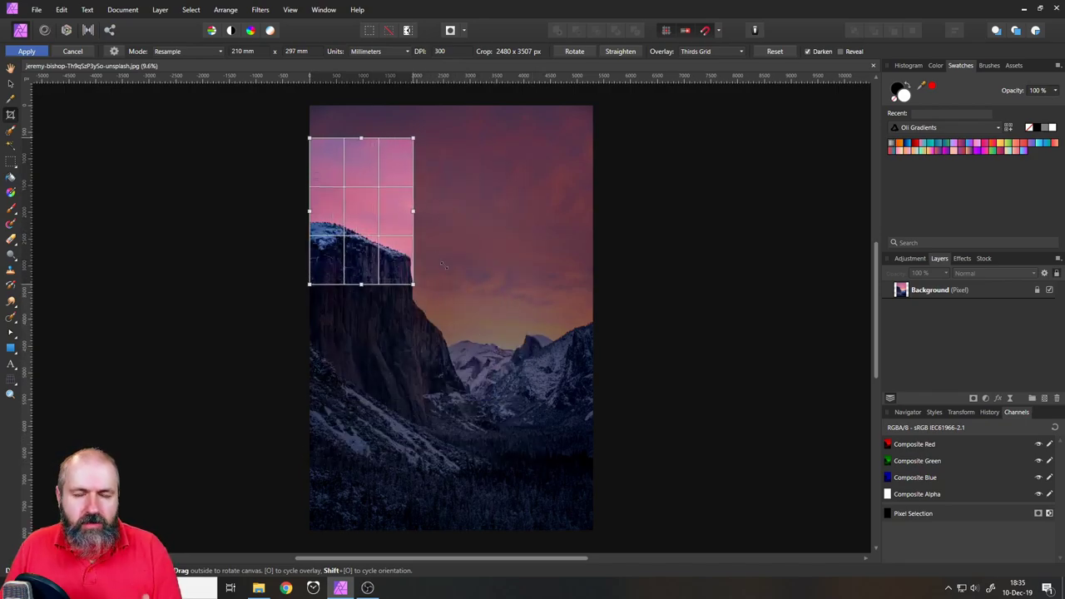
pyautogui.moveTo(391, 231); pyautogui.dragTo(420, 306)
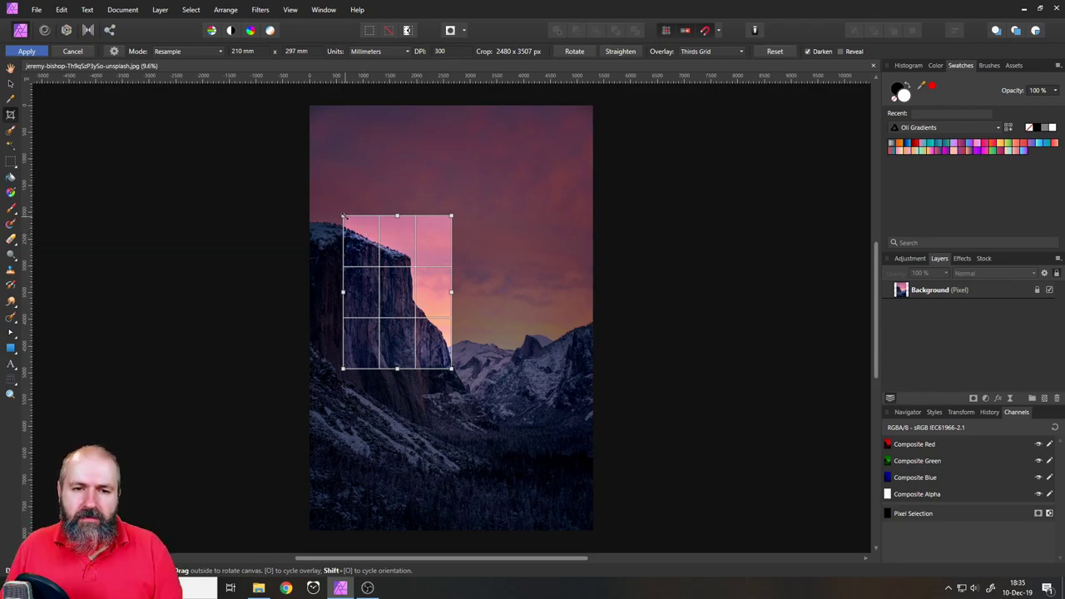
# Step: Resize the A4 crop frame to take in the cliff and snowy valley
pyautogui.moveTo(342, 216); pyautogui.dragTo(309, 168)
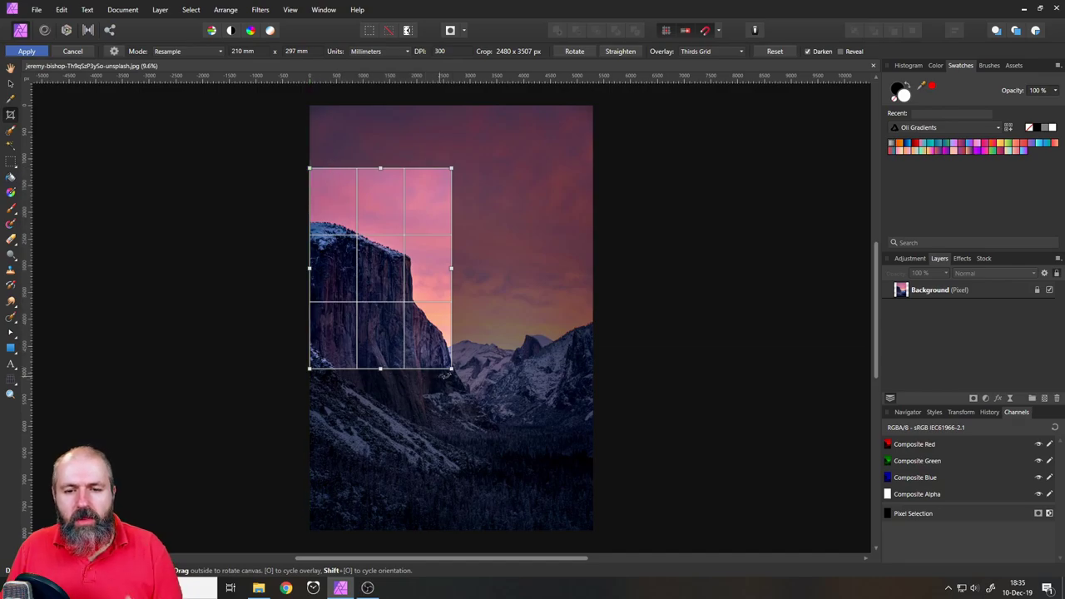
pyautogui.moveTo(446, 375); pyautogui.dragTo(500, 456)
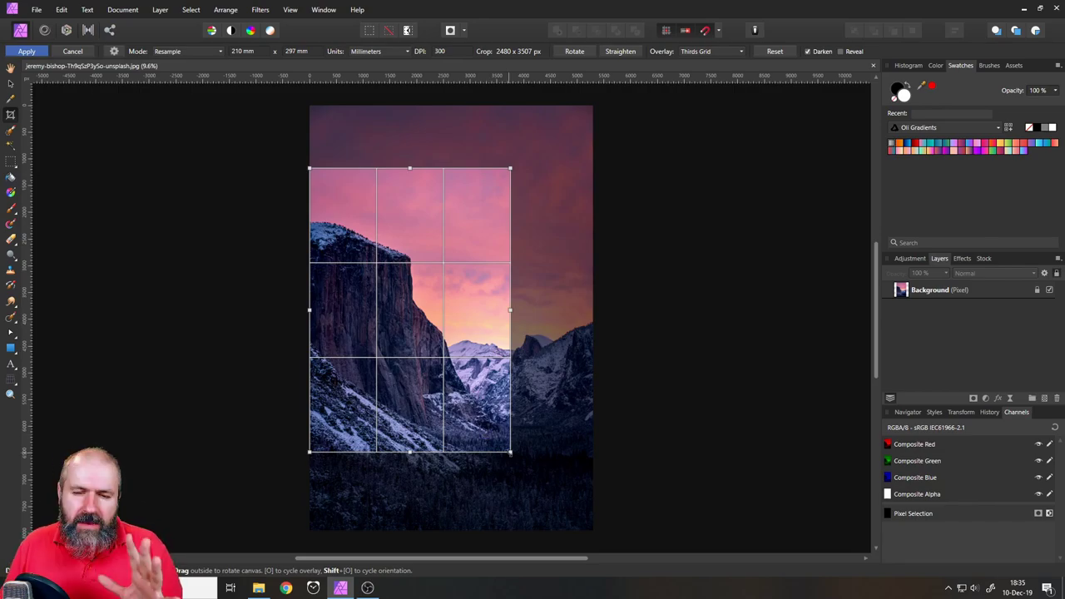
pyautogui.moveTo(509, 452)
pyautogui.mouseDown()
pyautogui.moveTo(551, 511)
pyautogui.moveTo(408, 307)
pyautogui.moveTo(504, 445)
pyautogui.mouseUp()
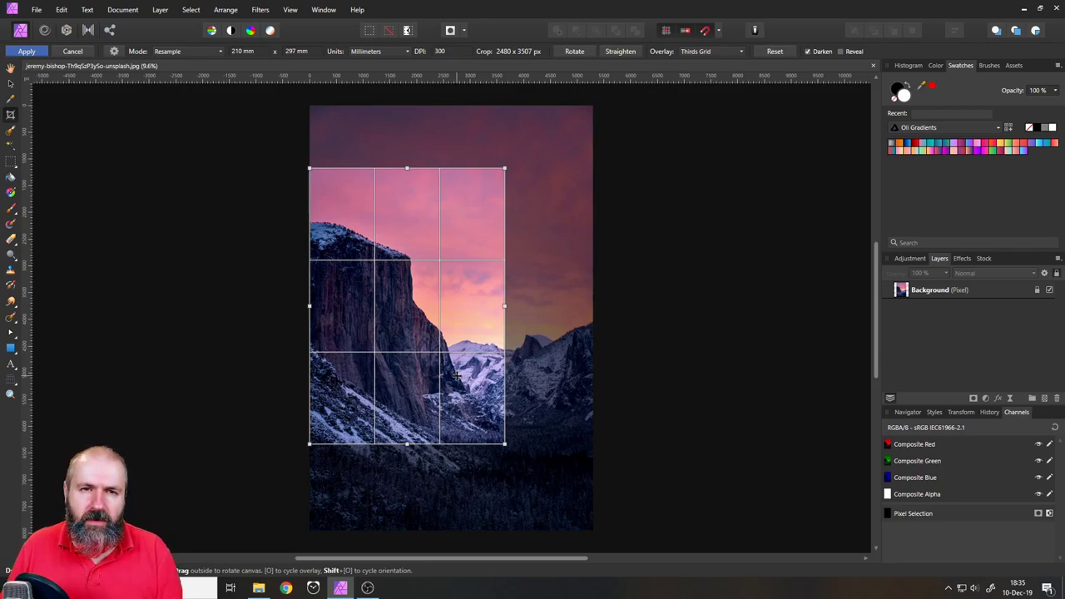
pyautogui.moveTo(504, 444); pyautogui.dragTo(489, 422)
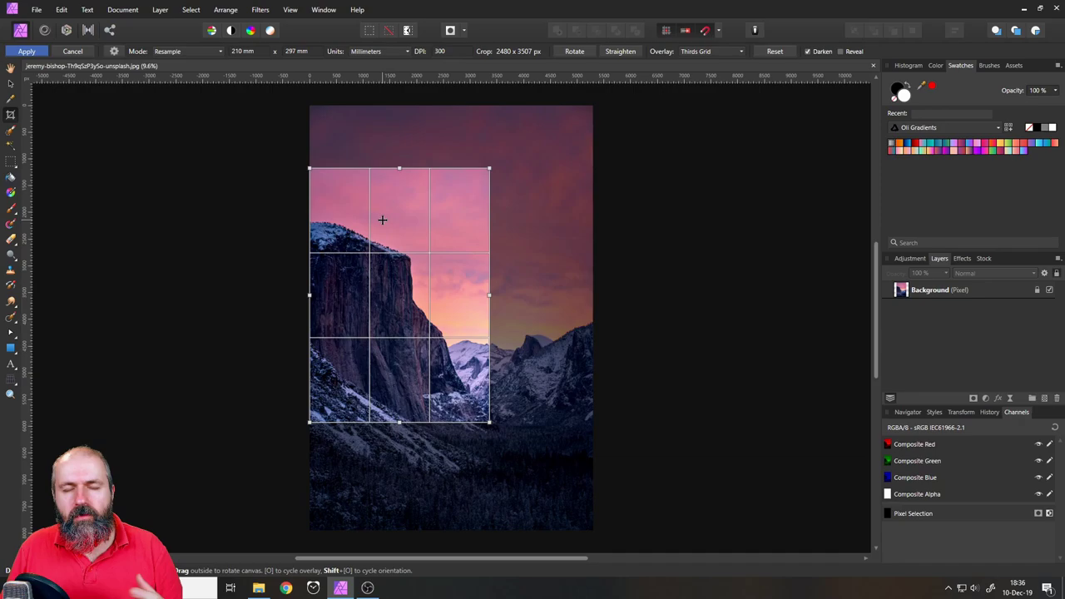
# Step: Switch the crop to Unconstrained and shape a full-width 5304 × 3157 px band over sky and cliffs
pyautogui.click(196, 49)
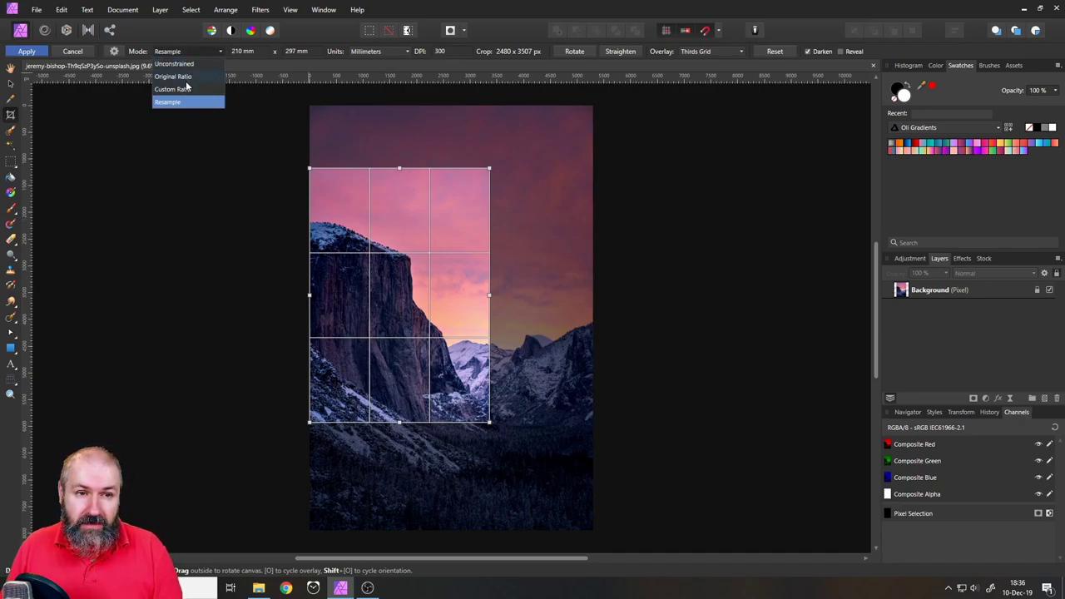
pyautogui.click(186, 66)
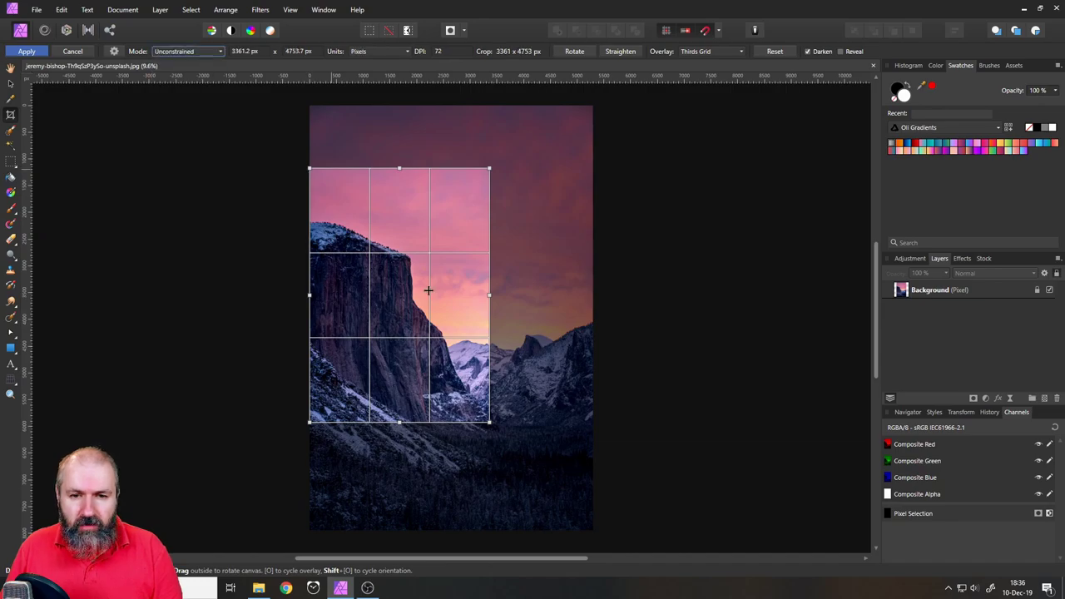
pyautogui.moveTo(490, 422); pyautogui.dragTo(593, 308)
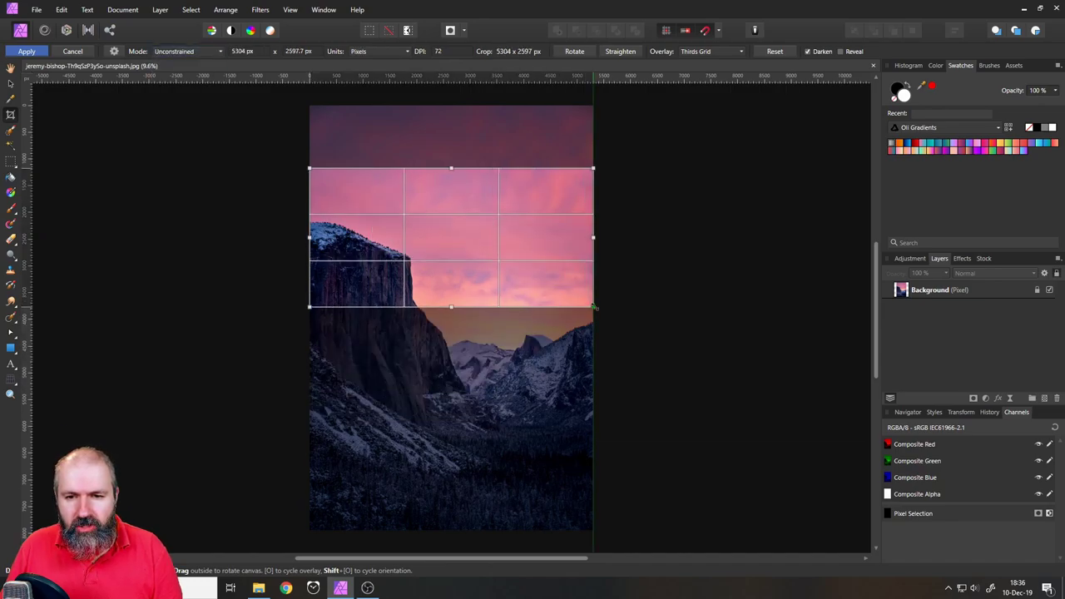
pyautogui.moveTo(516, 246); pyautogui.dragTo(516, 322)
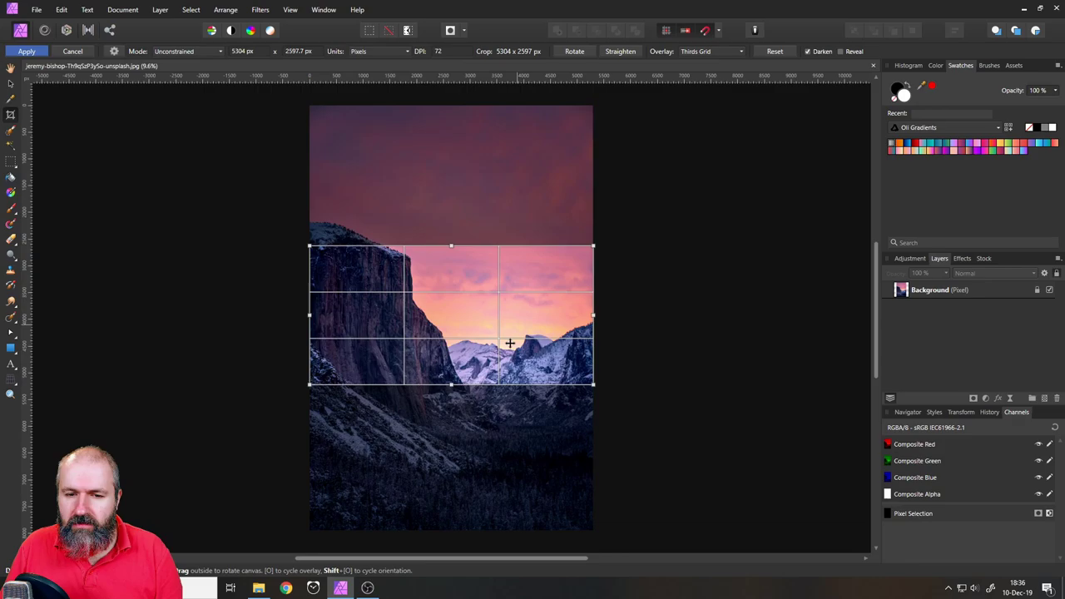
pyautogui.moveTo(451, 383); pyautogui.dragTo(450, 396)
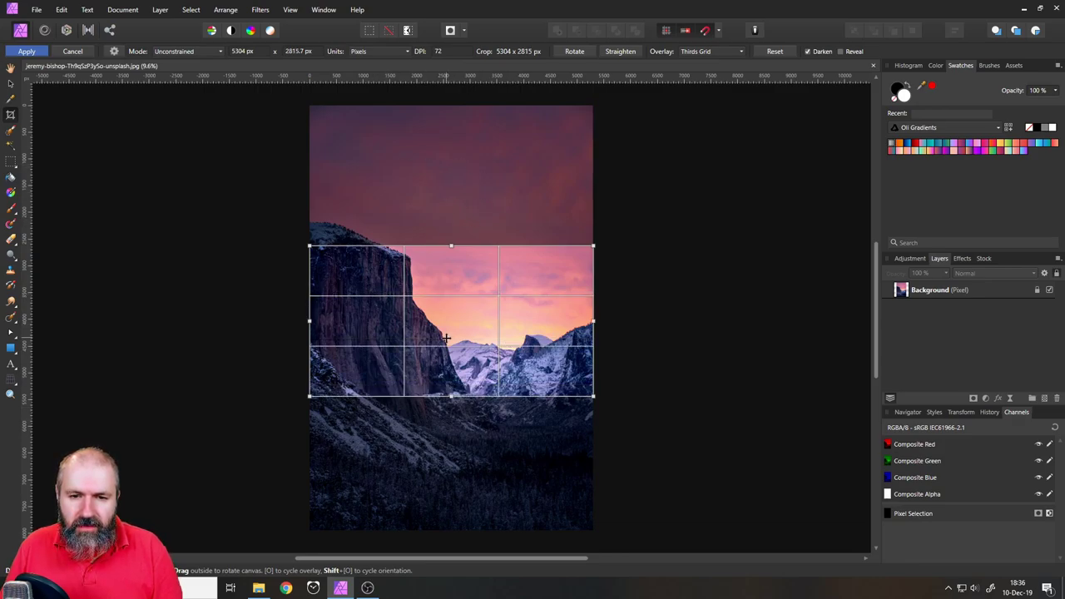
pyautogui.moveTo(447, 337); pyautogui.dragTo(445, 280)
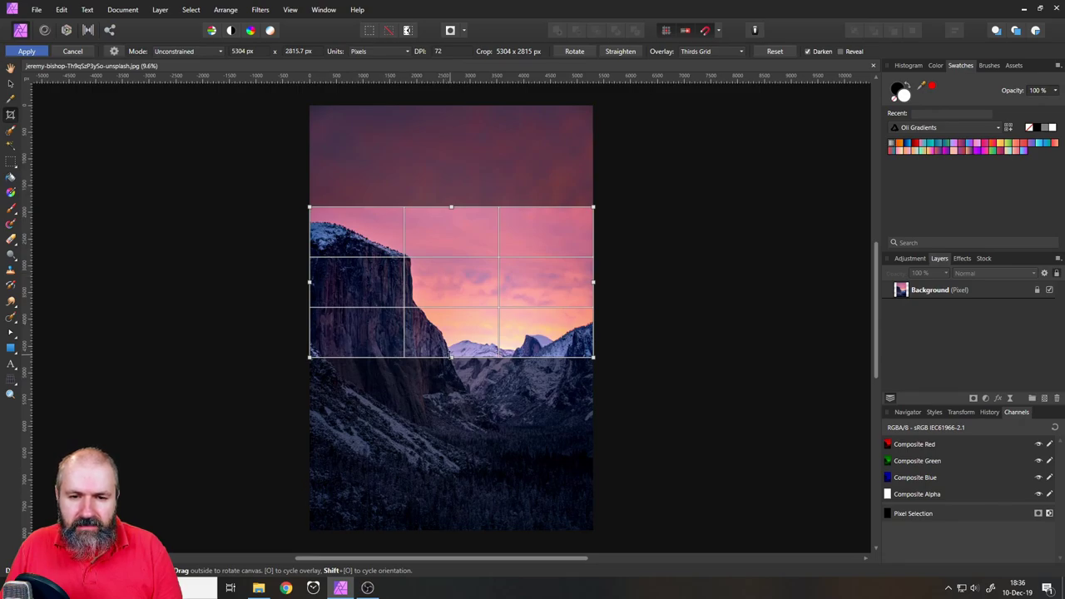
pyautogui.moveTo(447, 356)
pyautogui.mouseDown()
pyautogui.moveTo(451, 405)
pyautogui.moveTo(451, 375)
pyautogui.mouseUp()
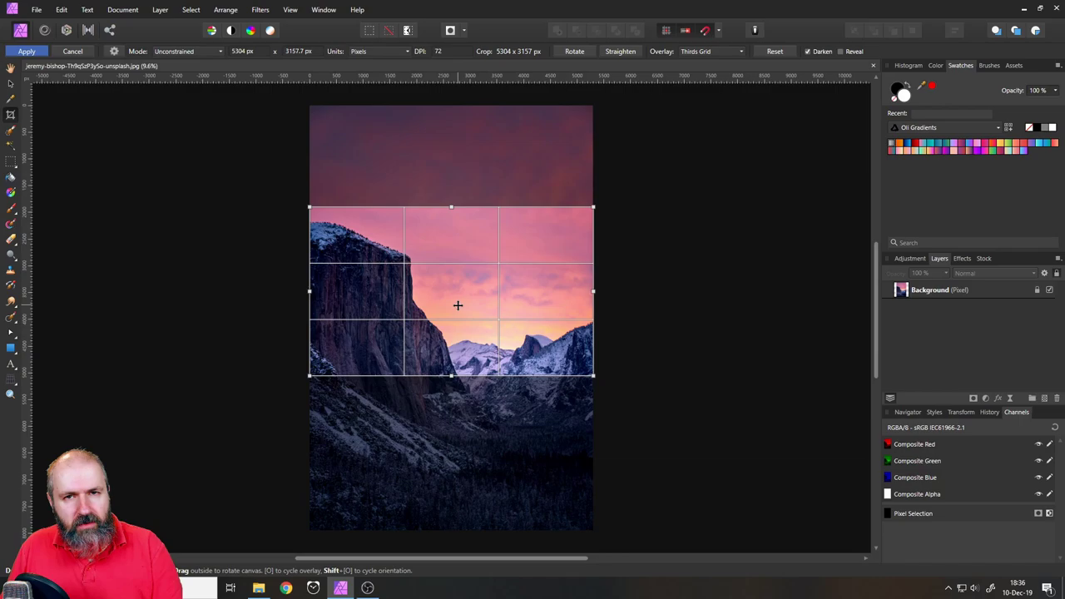
pyautogui.moveTo(447, 291)
pyautogui.mouseDown()
pyautogui.moveTo(455, 341)
pyautogui.moveTo(446, 369)
pyautogui.moveTo(445, 297)
pyautogui.mouseUp()
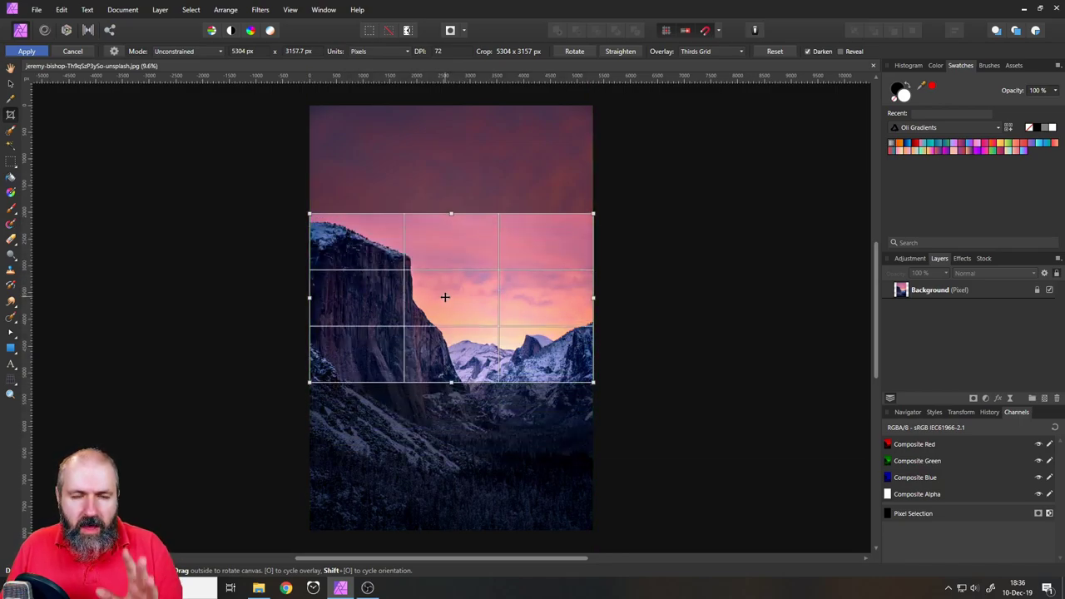
# Step: Set the crop back to Resample A4 (210 × 297 mm, 300 DPI), keeping millimetre units
pyautogui.click(197, 53)
pyautogui.click(196, 102)
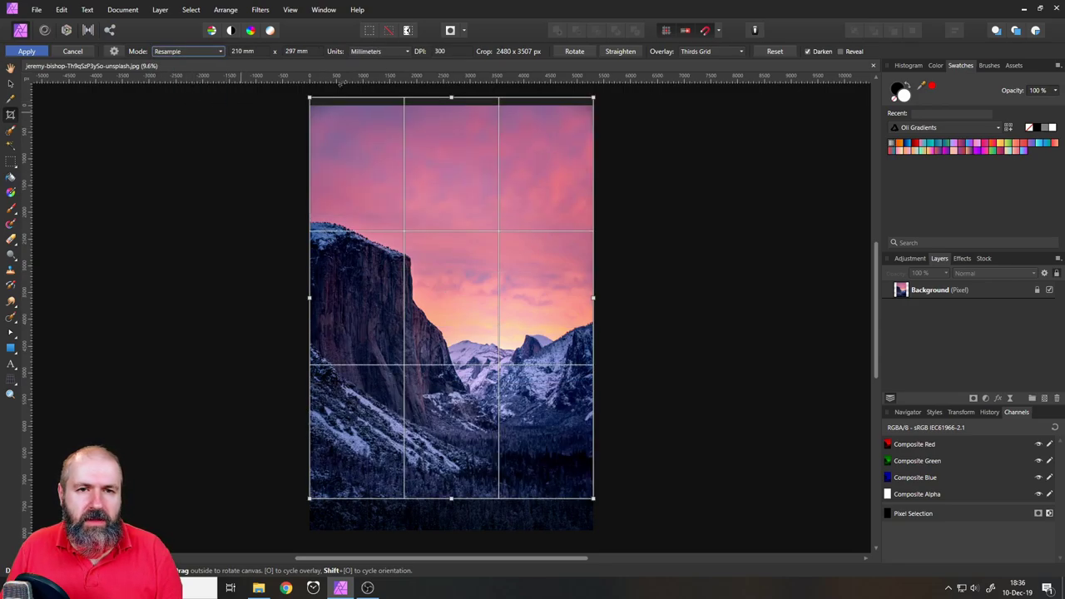
pyautogui.click(382, 52)
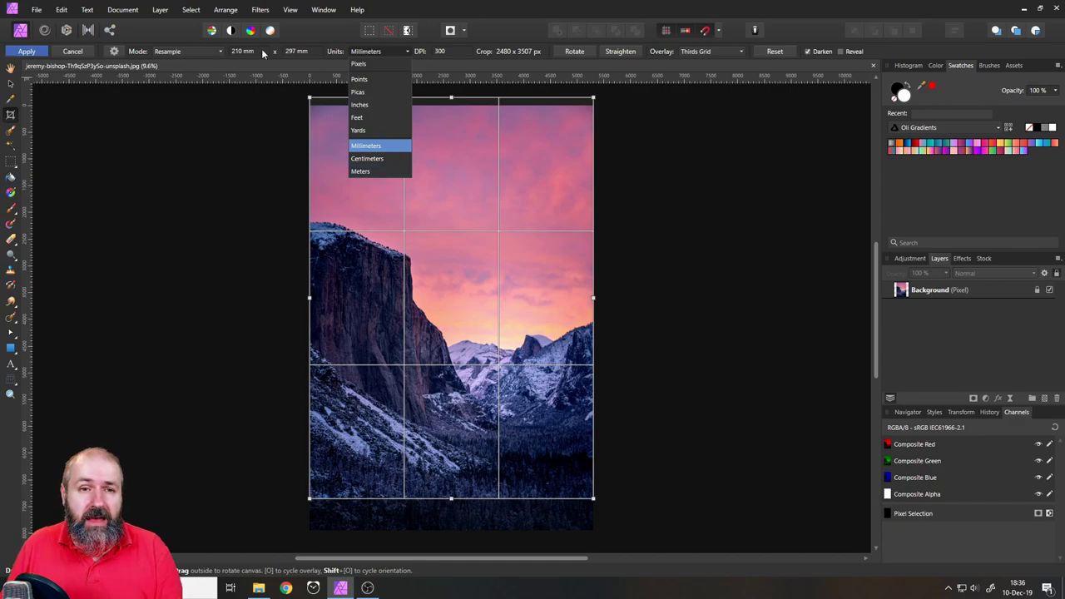
pyautogui.click(420, 52)
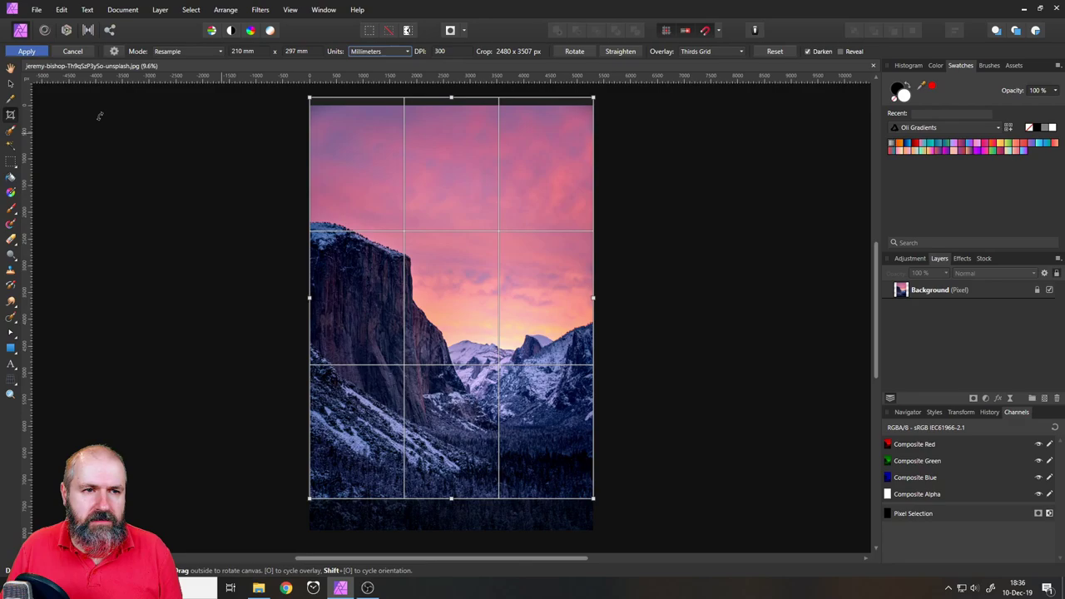
# Step: Cancel the crop and create a new transparent A6 Print document (1240 × 1748 px)
pyautogui.click(72, 51)
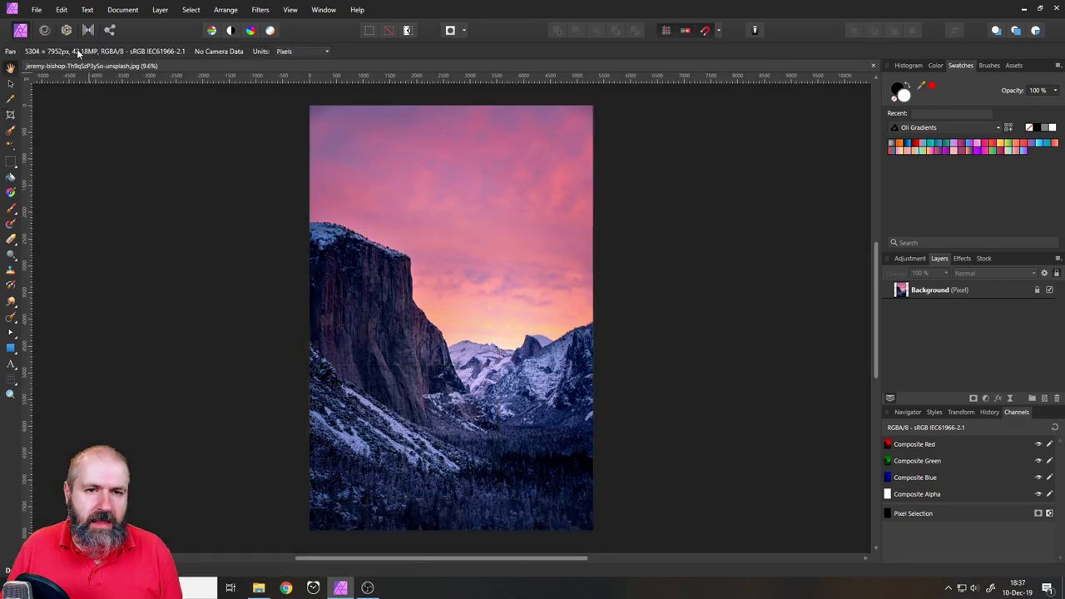
pyautogui.click(36, 12)
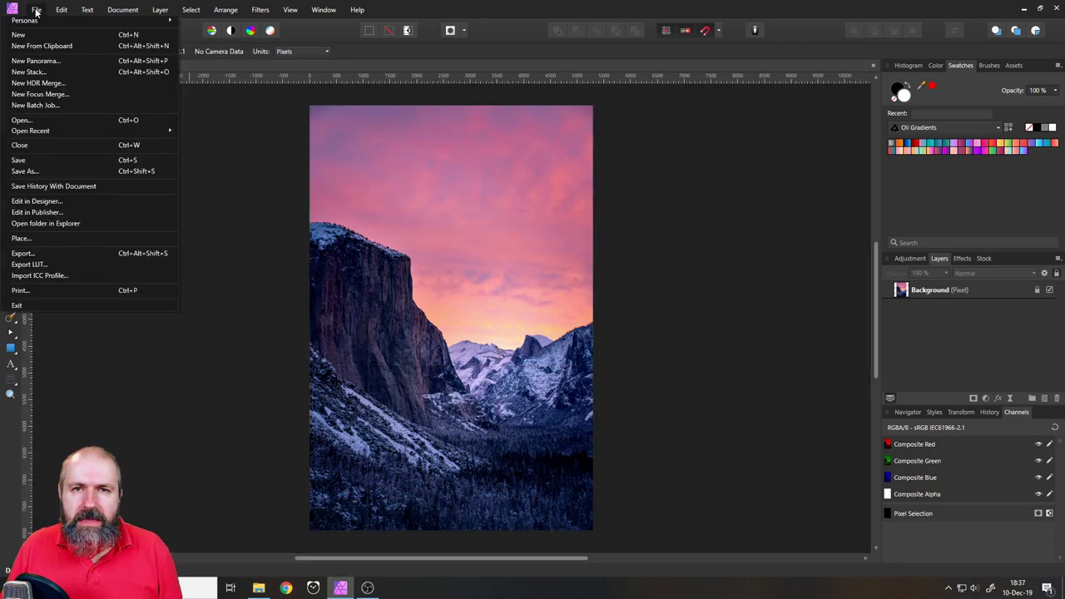
pyautogui.click(36, 35)
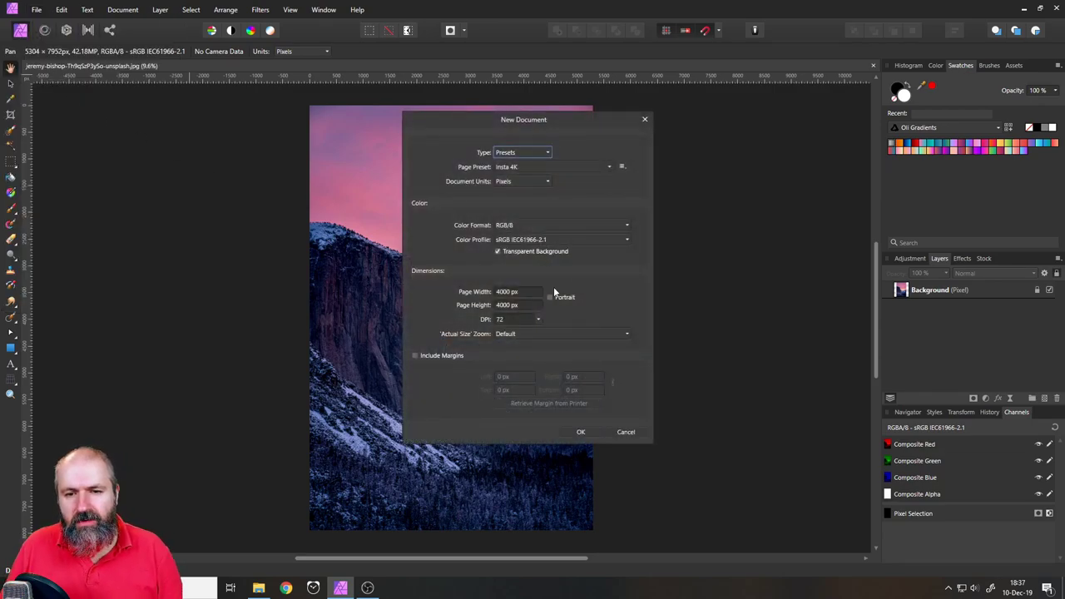
pyautogui.click(519, 151)
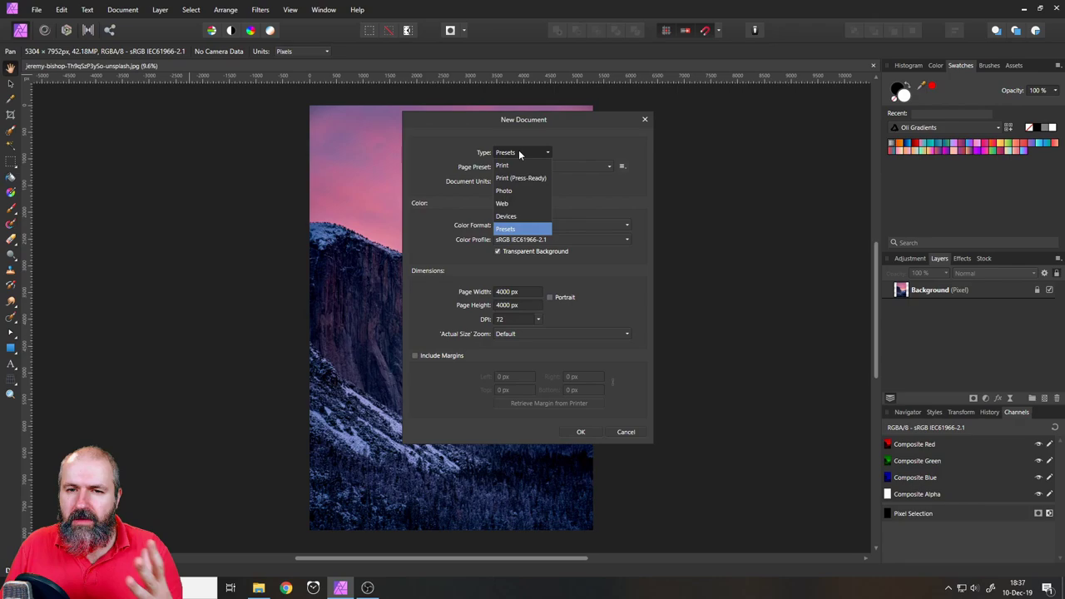
pyautogui.click(514, 165)
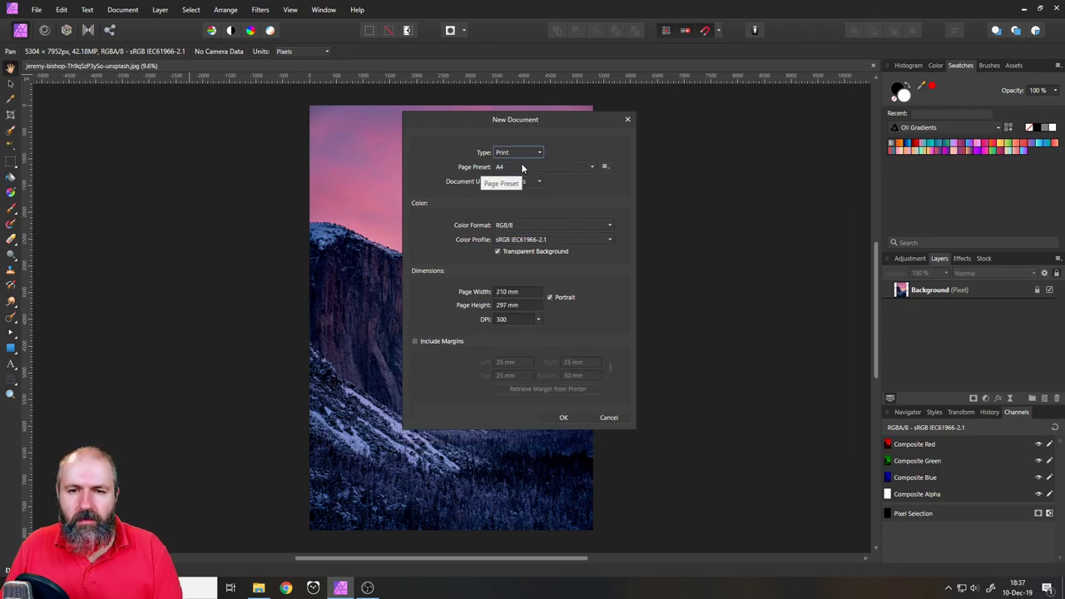
pyautogui.click(520, 165)
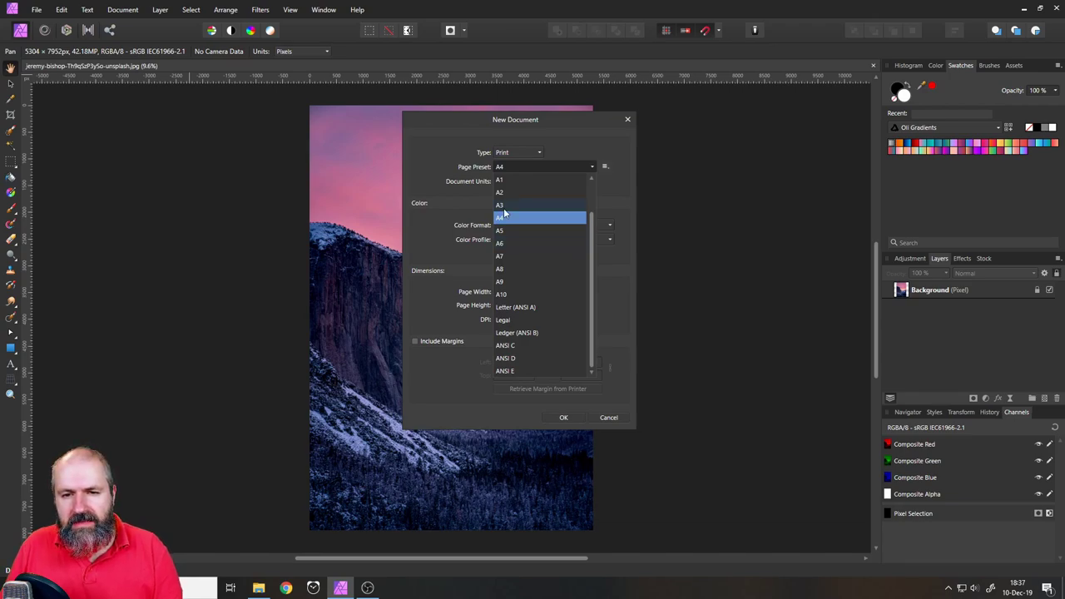
pyautogui.click(504, 241)
pyautogui.press('Return')
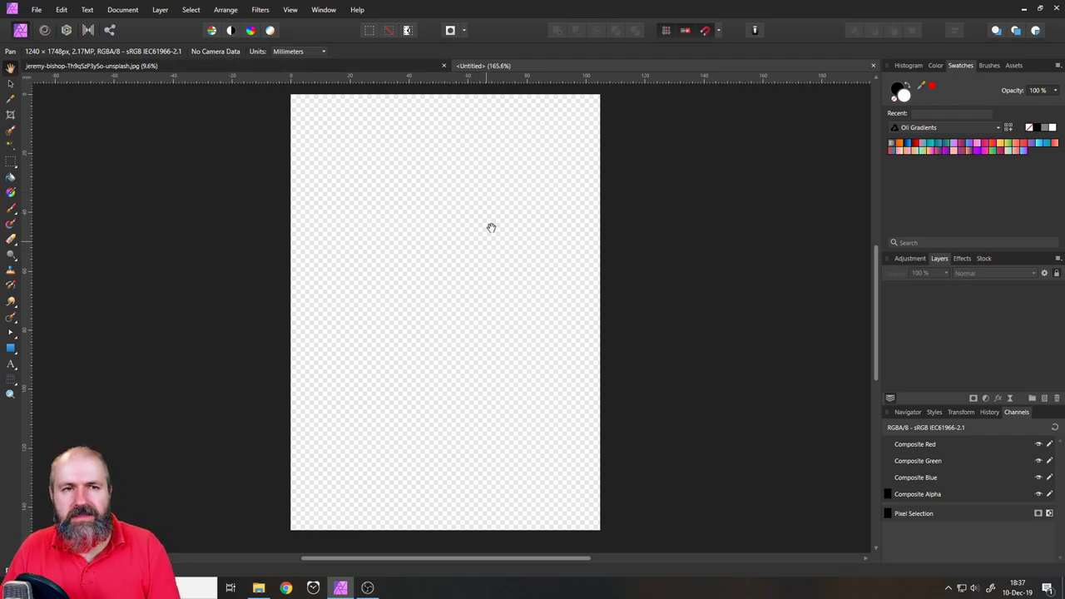
pyautogui.click(121, 12)
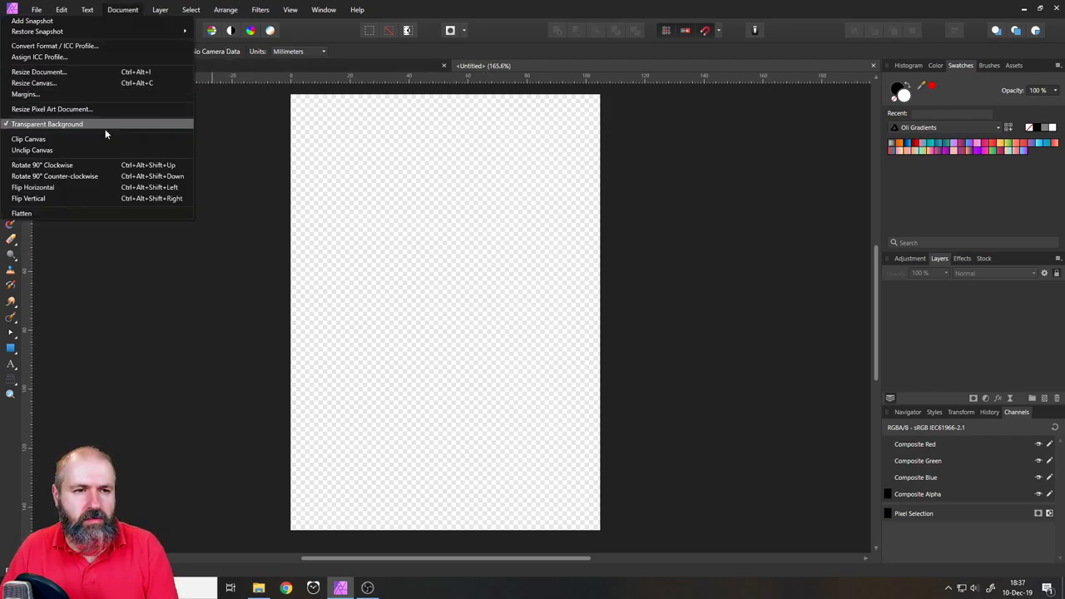
pyautogui.click(76, 72)
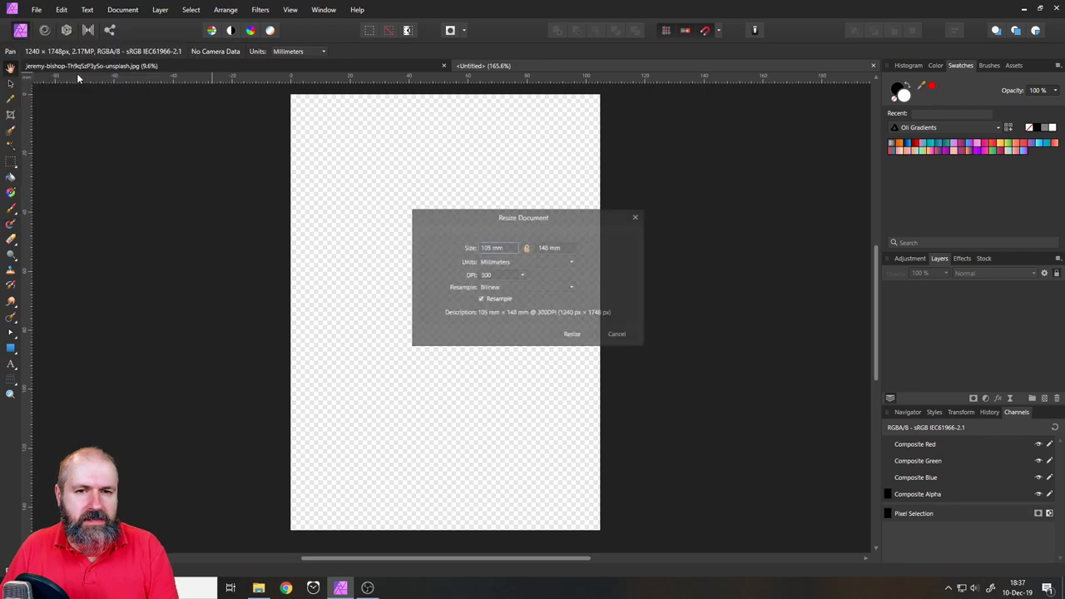
pyautogui.click(504, 260)
pyautogui.click(491, 273)
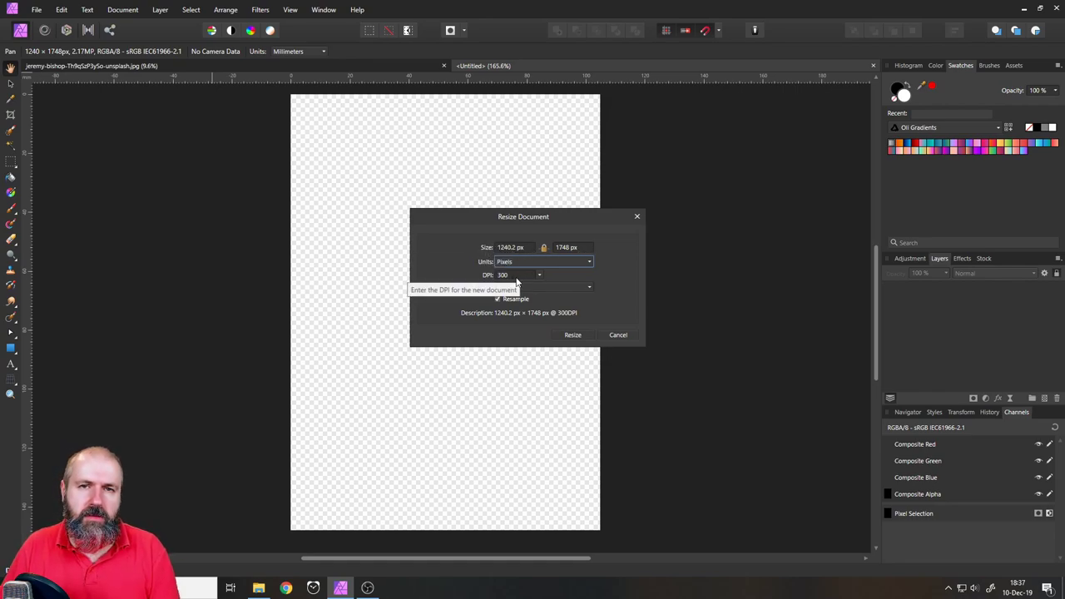
pyautogui.click(616, 335)
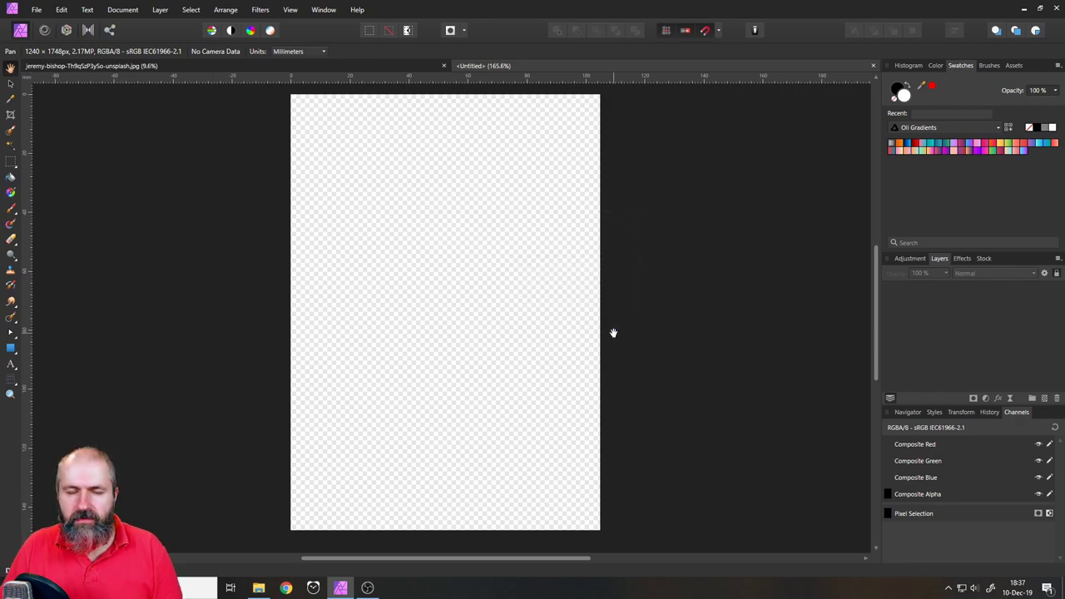
# Step: Place the pink-sky mountain photo into the Untitled A6 document
pyautogui.click(37, 9)
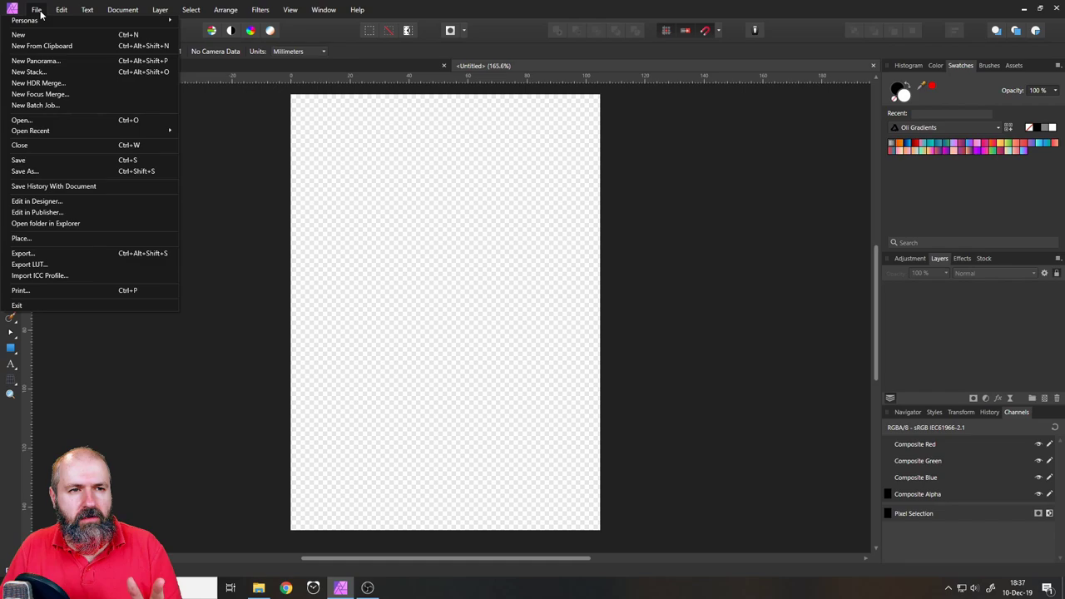
pyautogui.click(35, 240)
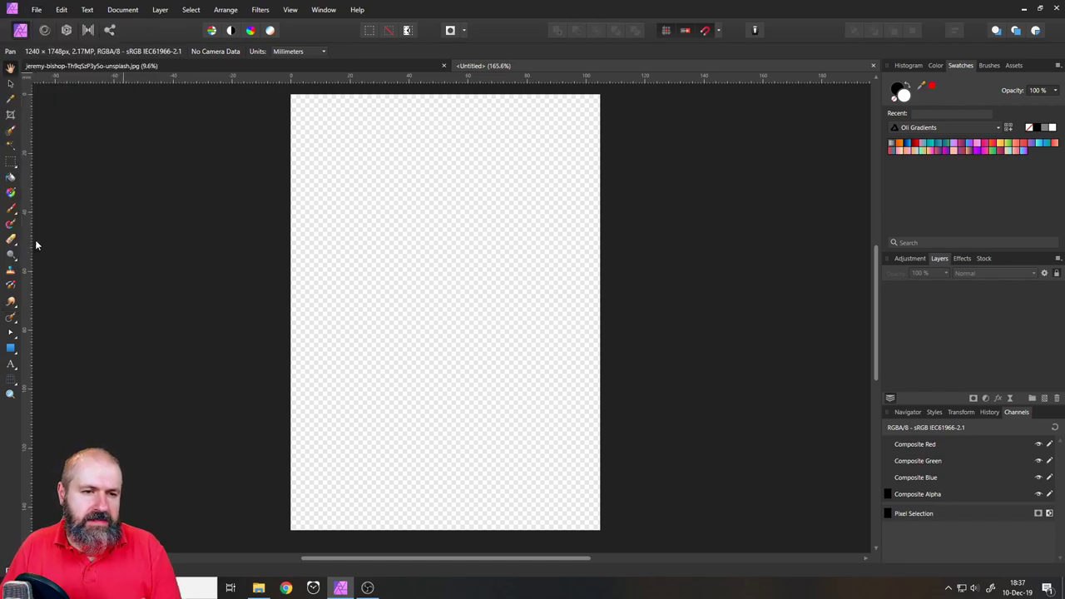
pyautogui.doubleClick(295, 133)
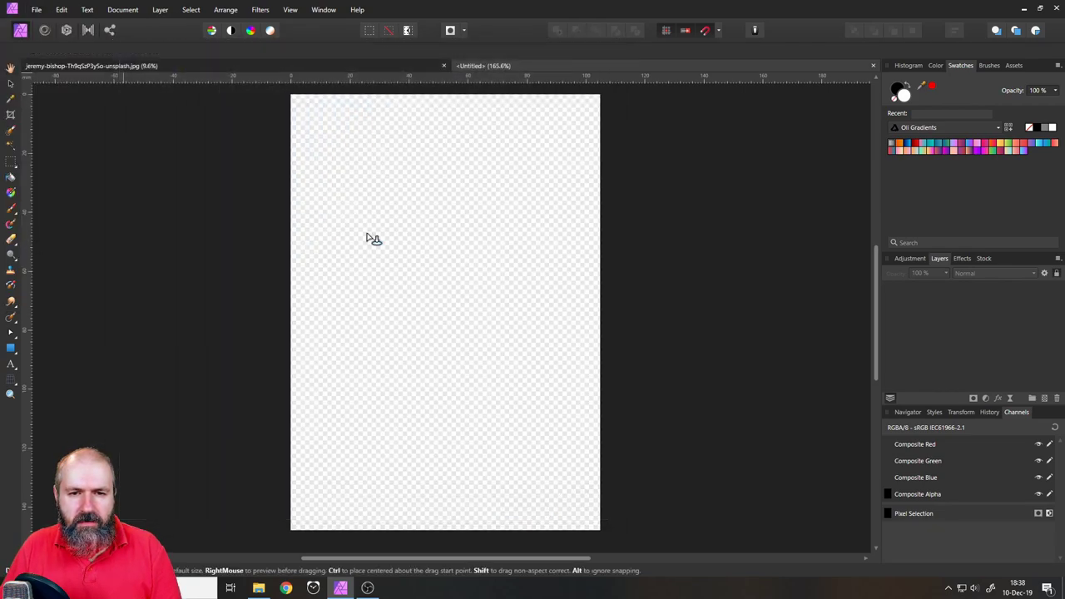
pyautogui.click(368, 236)
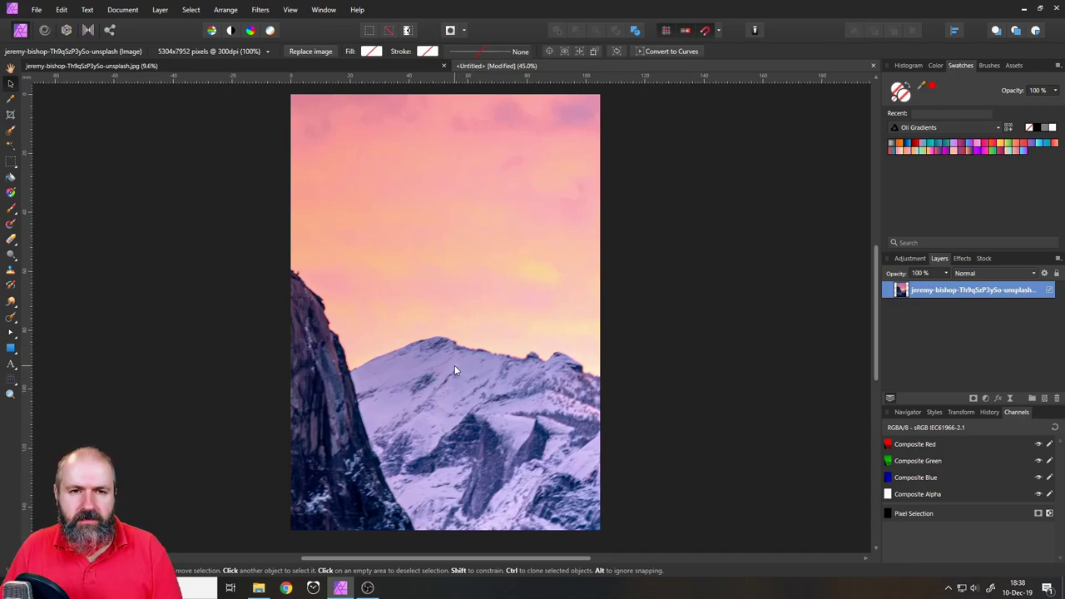
# Step: Scale the placed photo down and position it to fill the page
pyautogui.moveTo(454, 365); pyautogui.dragTo(447, 281)
pyautogui.keyDown('ctrl'); pyautogui.scroll(-4, 462, 283); pyautogui.keyUp('ctrl')
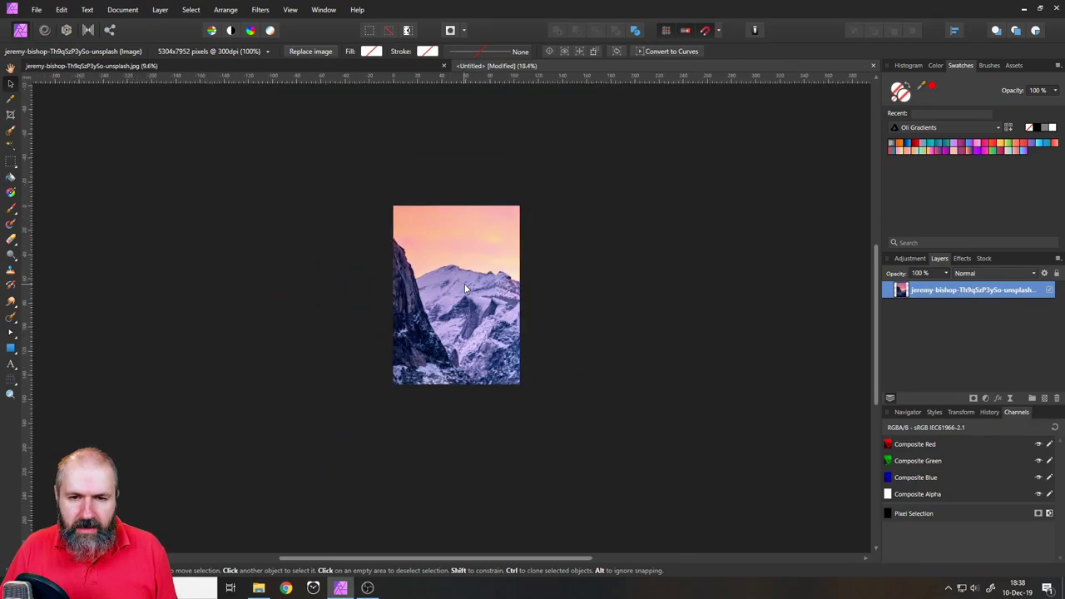
pyautogui.keyDown('ctrl'); pyautogui.scroll(-3, 464, 288); pyautogui.keyUp('ctrl')
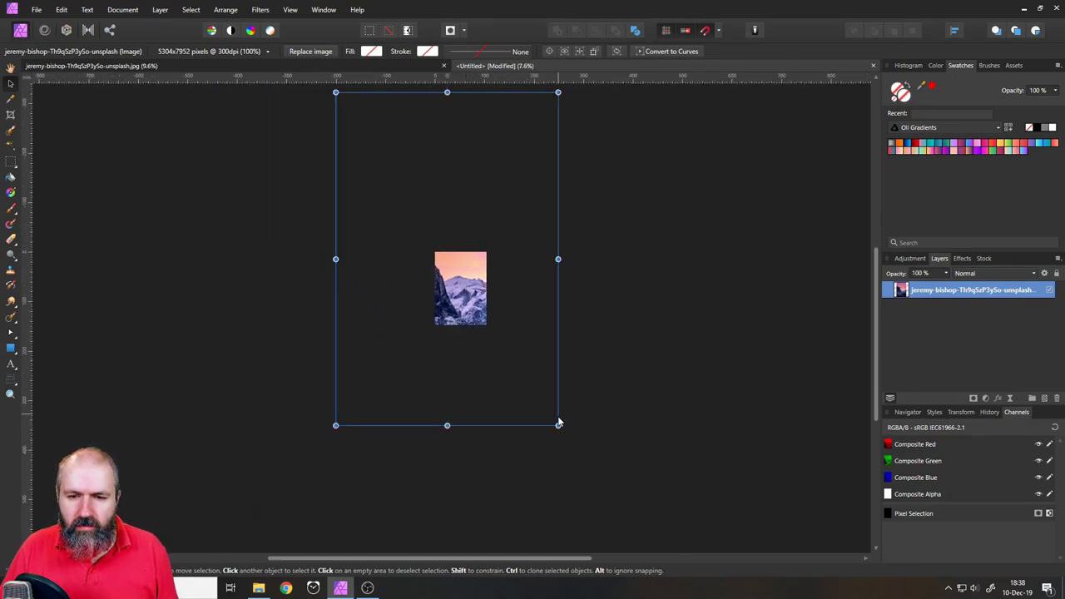
pyautogui.moveTo(557, 425); pyautogui.dragTo(402, 191)
pyautogui.moveTo(366, 142); pyautogui.dragTo(469, 290)
pyautogui.keyDown('ctrl'); pyautogui.scroll(5, 469, 288); pyautogui.keyUp('ctrl')
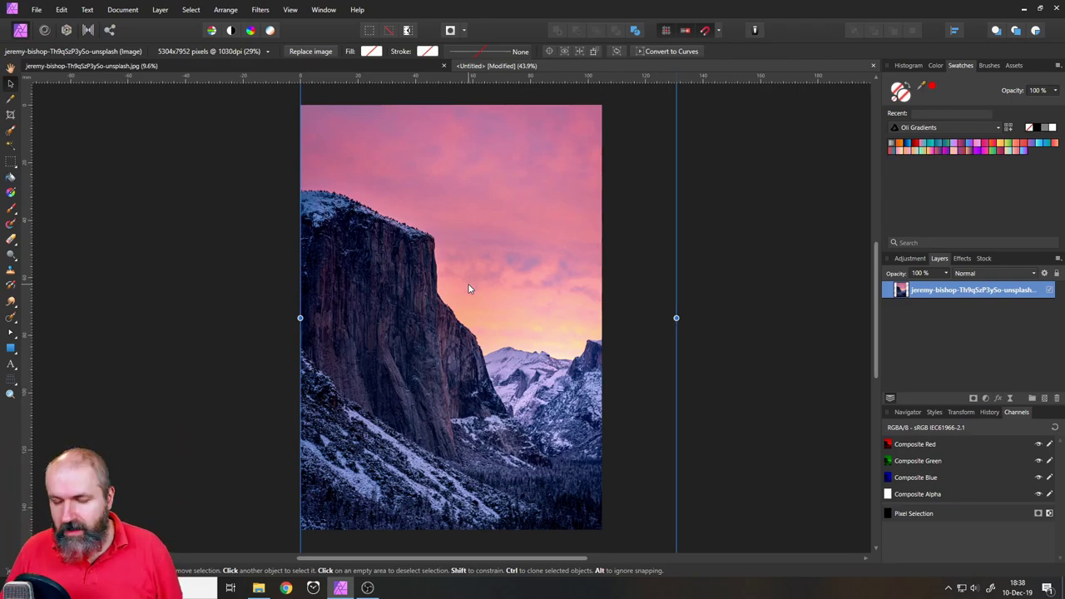
pyautogui.moveTo(426, 200); pyautogui.dragTo(450, 244)
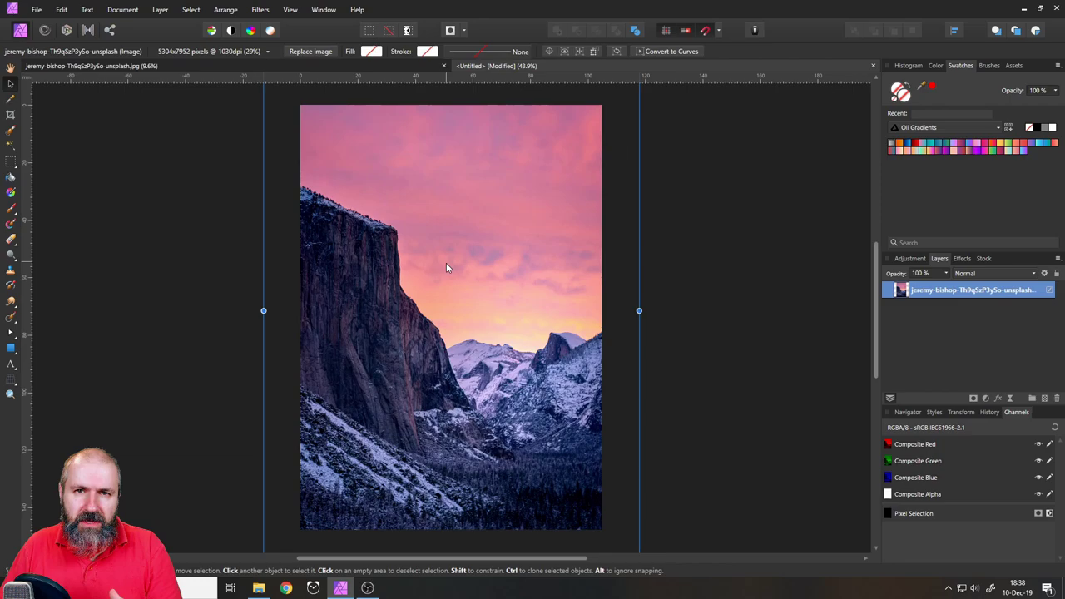
# Step: Place the snowy-peak and waterfall photos into the document together
pyautogui.click(36, 9)
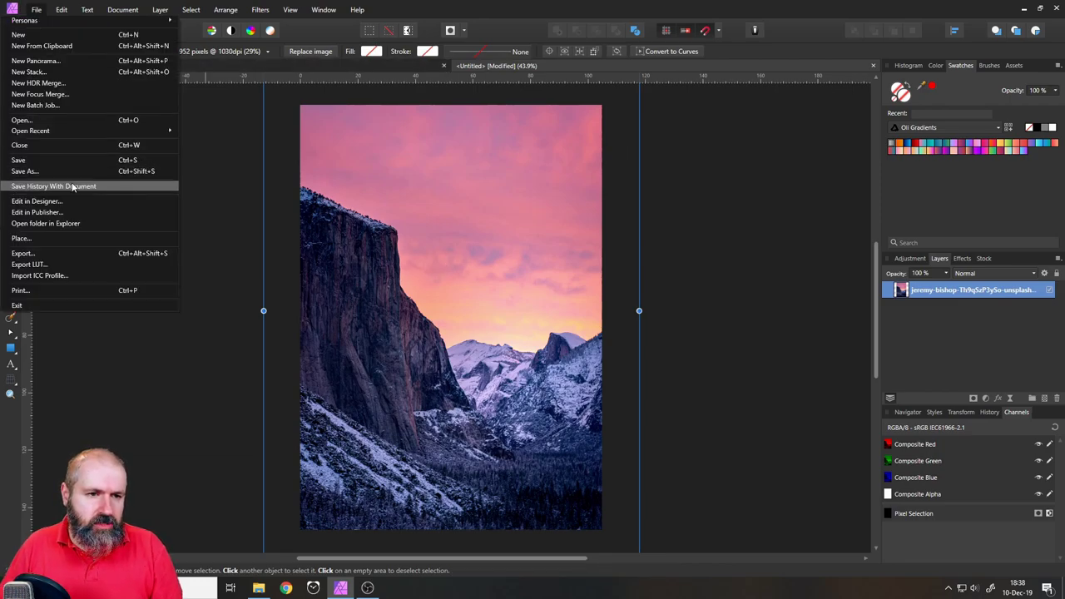
pyautogui.click(40, 238)
pyautogui.click(348, 125)
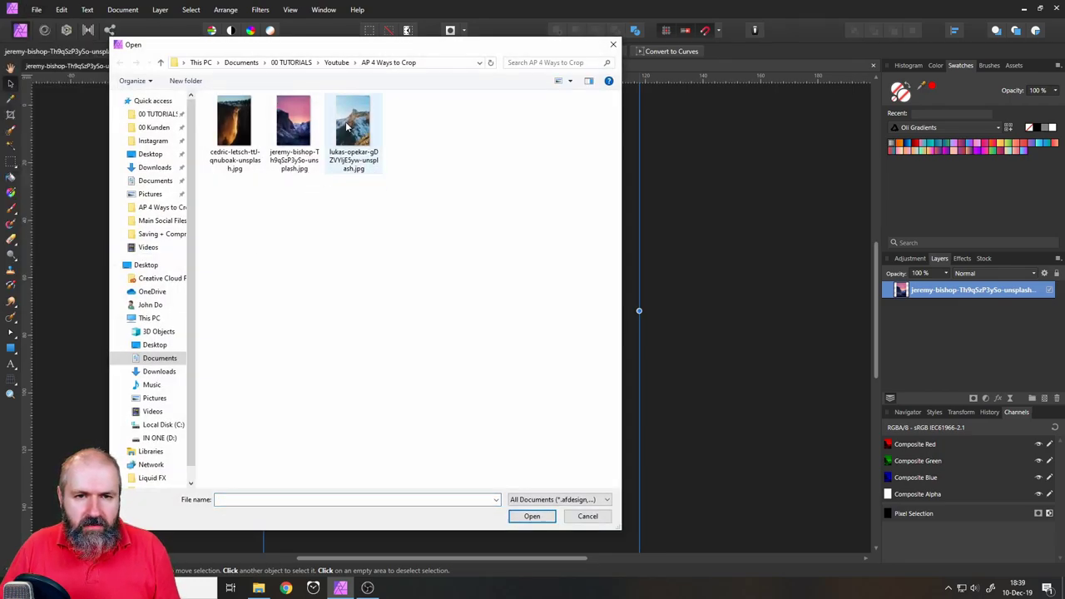
pyautogui.keyDown('ctrl'); pyautogui.click(243, 132); pyautogui.keyUp('ctrl')
pyautogui.click(531, 516)
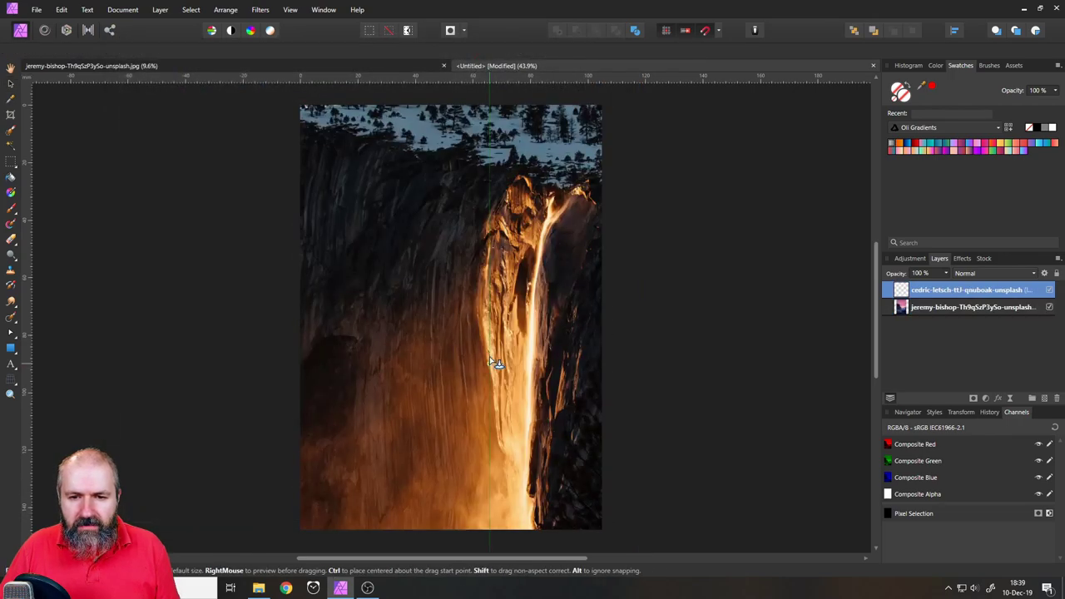
pyautogui.click(492, 363)
# Step: Shrink the snowy peak photo, hide its layer, and reframe the waterfall photo to show more sky
pyautogui.scroll(-3, 478, 379)
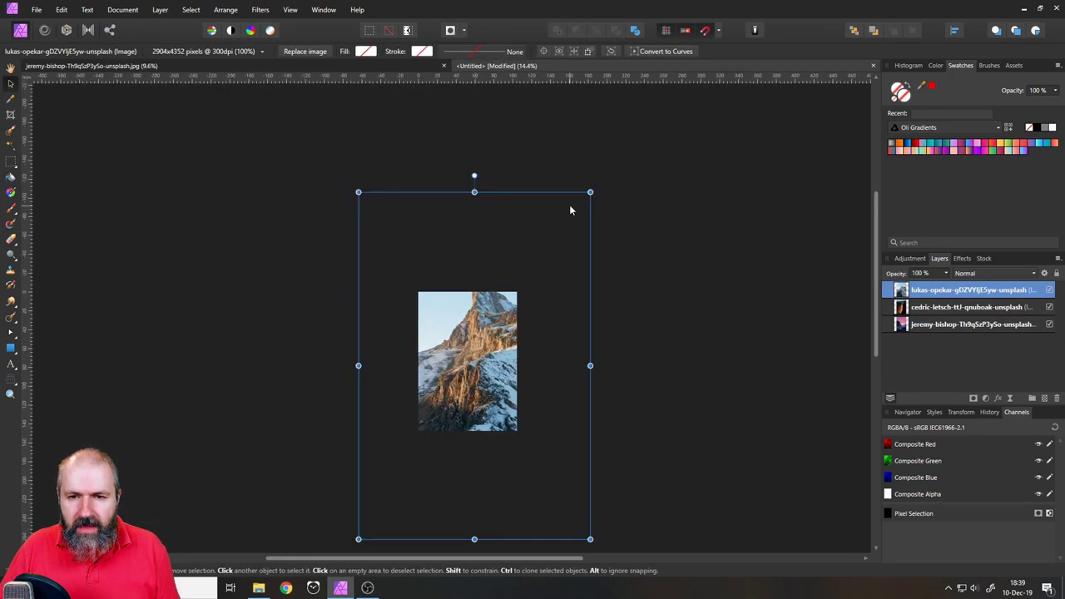
pyautogui.moveTo(590, 193); pyautogui.dragTo(511, 308)
pyautogui.moveTo(475, 344); pyautogui.dragTo(491, 297)
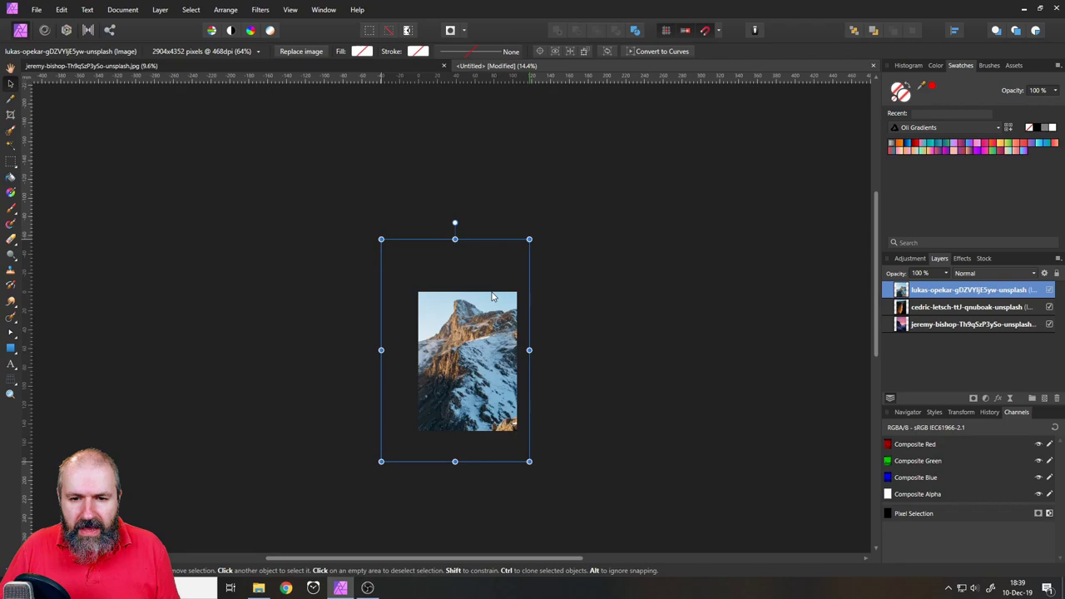
pyautogui.click(923, 307)
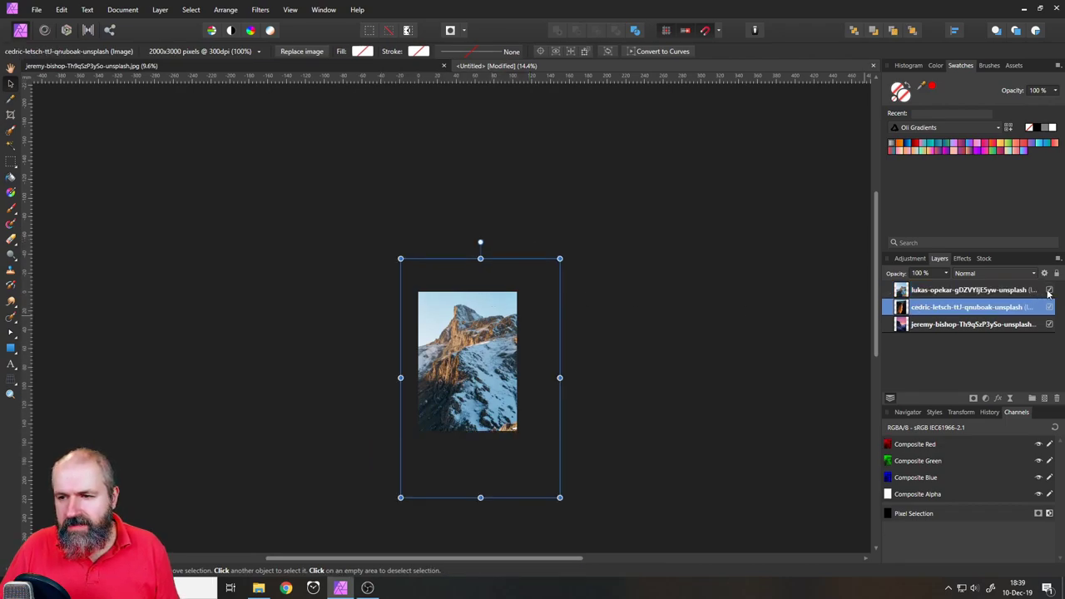
pyautogui.click(1049, 290)
pyautogui.moveTo(559, 498); pyautogui.dragTo(530, 447)
pyautogui.moveTo(500, 409)
pyautogui.mouseDown()
pyautogui.moveTo(493, 424)
pyautogui.moveTo(499, 404)
pyautogui.moveTo(513, 411)
pyautogui.mouseUp()
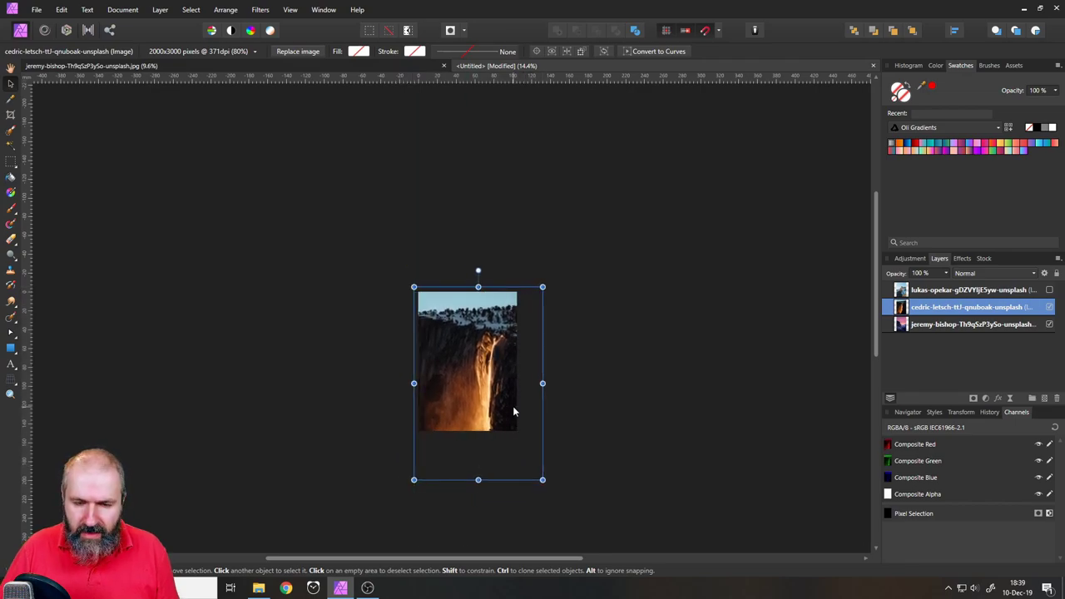
pyautogui.hotkey('ctrl', 'alt', '0')
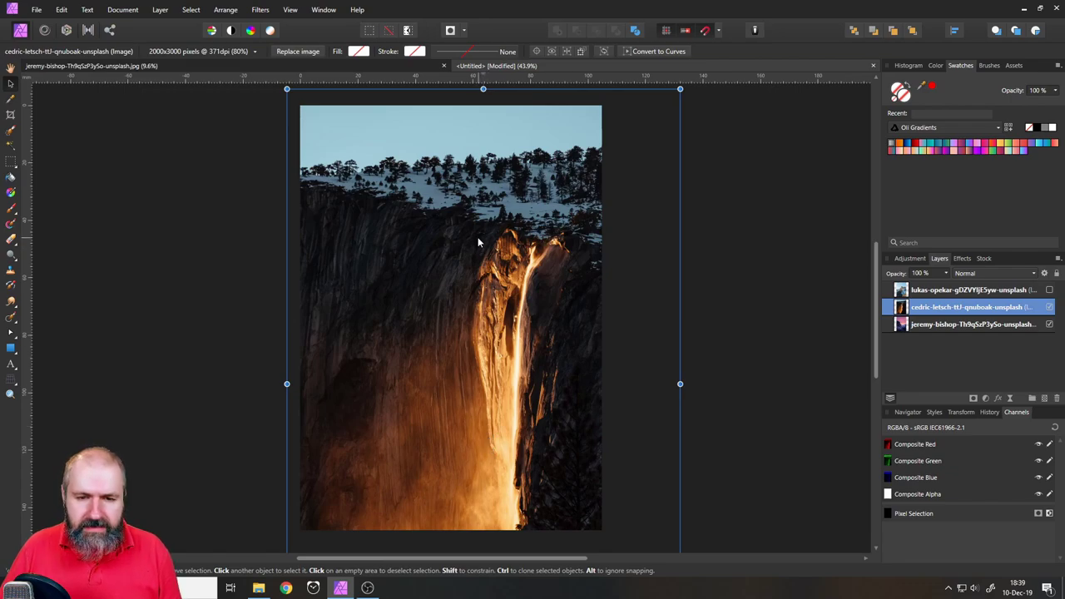
# Step: Close the Untitled document without saving, then close the mountain photo
pyautogui.click(873, 65)
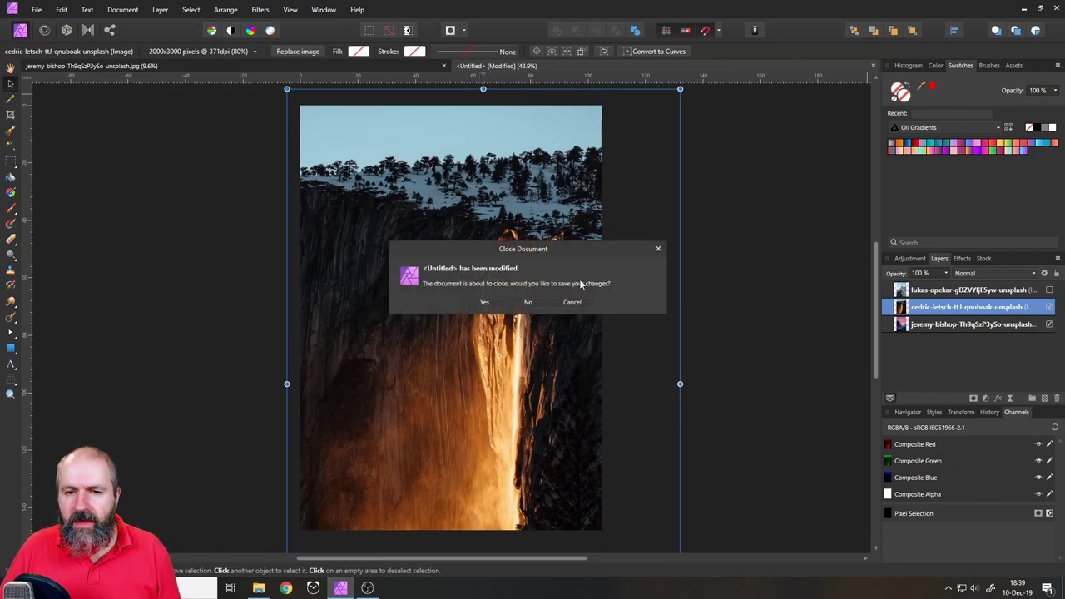
pyautogui.click(539, 303)
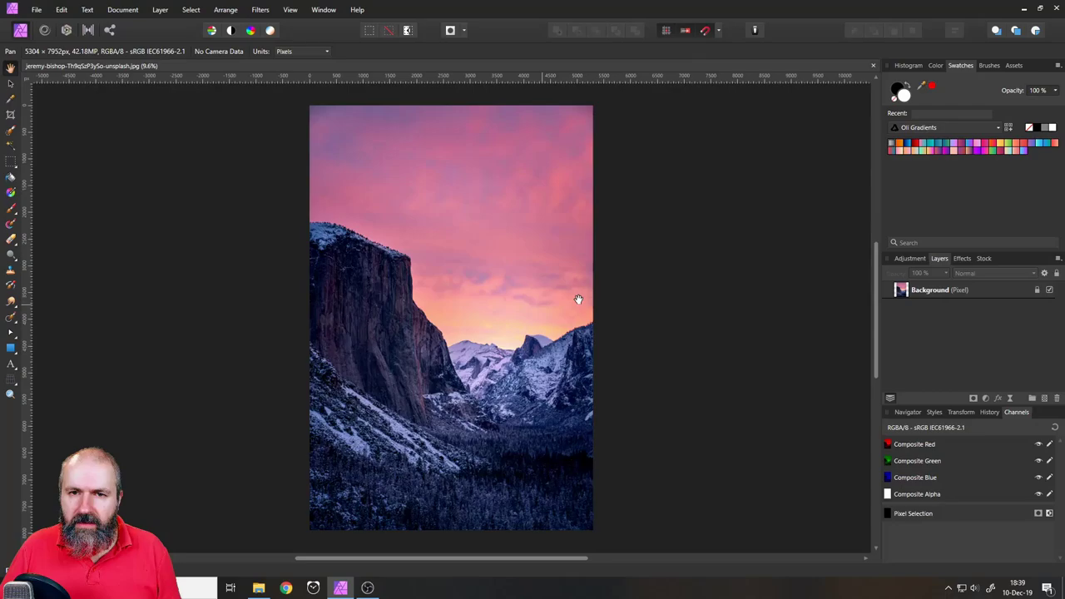
pyautogui.click(872, 66)
# Step: Create a new A4 Print document at 210 × 297 mm, 300 DPI
pyautogui.click(37, 10)
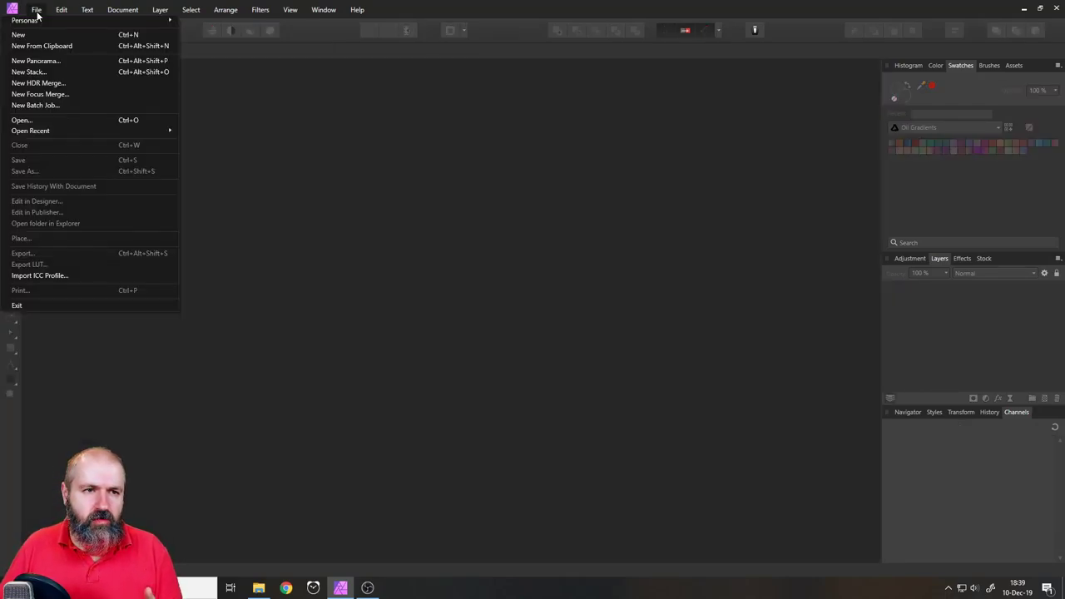
pyautogui.click(38, 34)
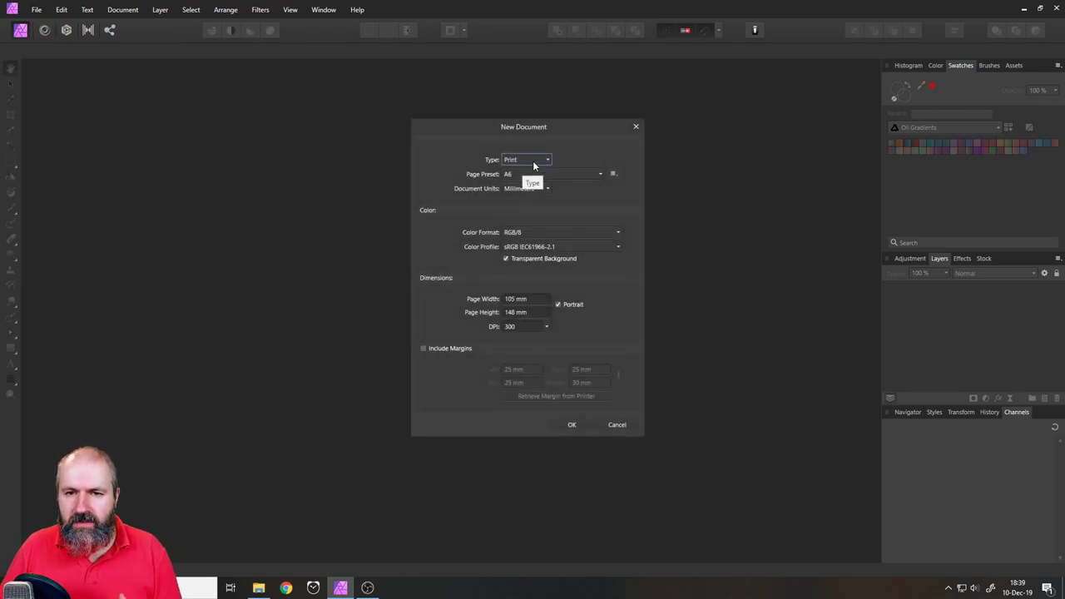
pyautogui.click(528, 174)
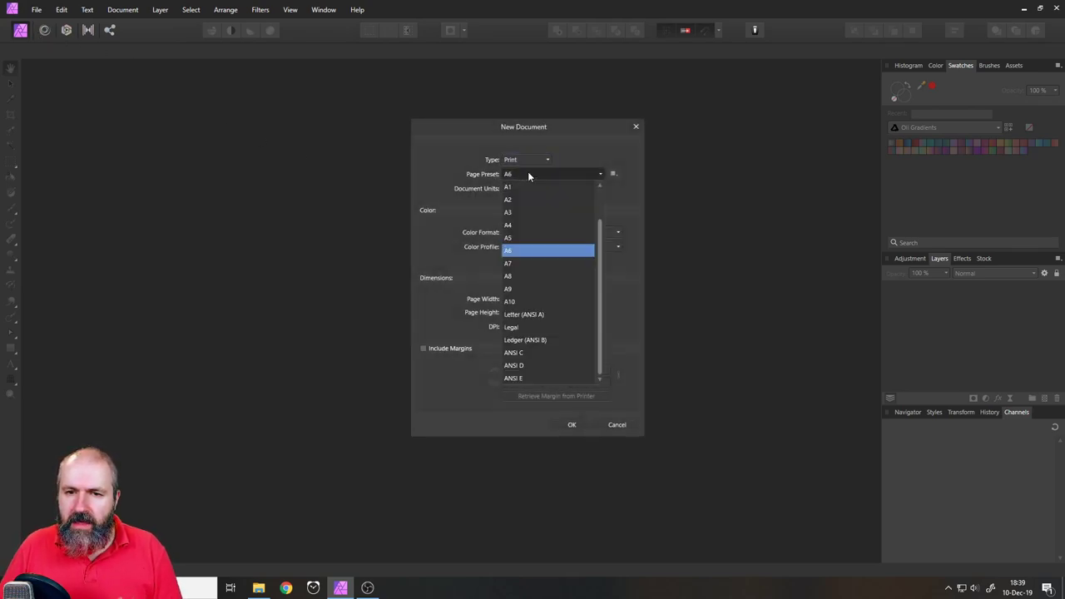
pyautogui.click(509, 224)
pyautogui.click(573, 424)
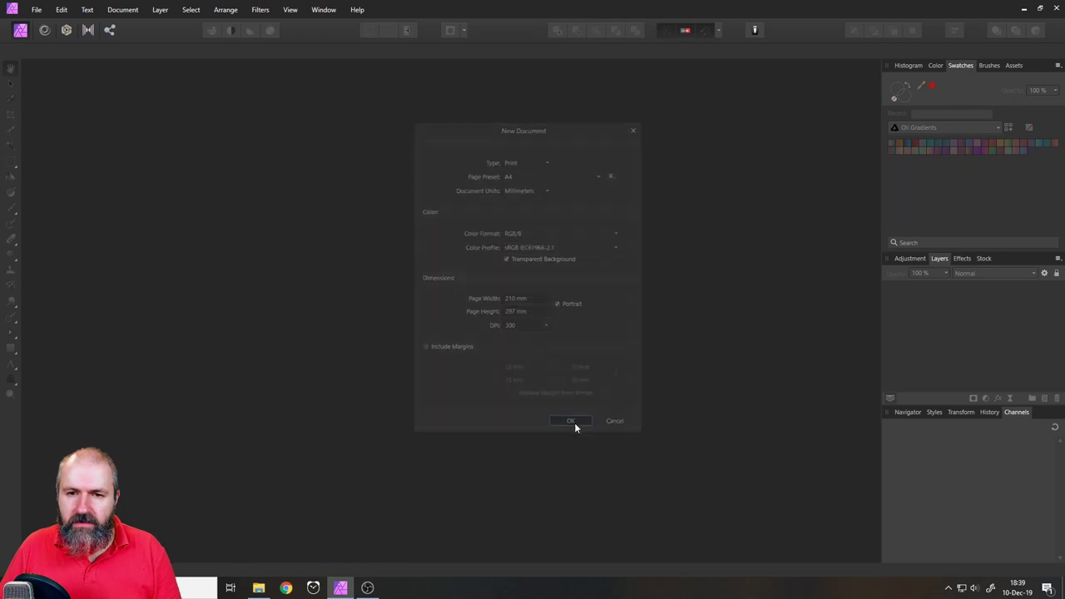
pyautogui.click(122, 9)
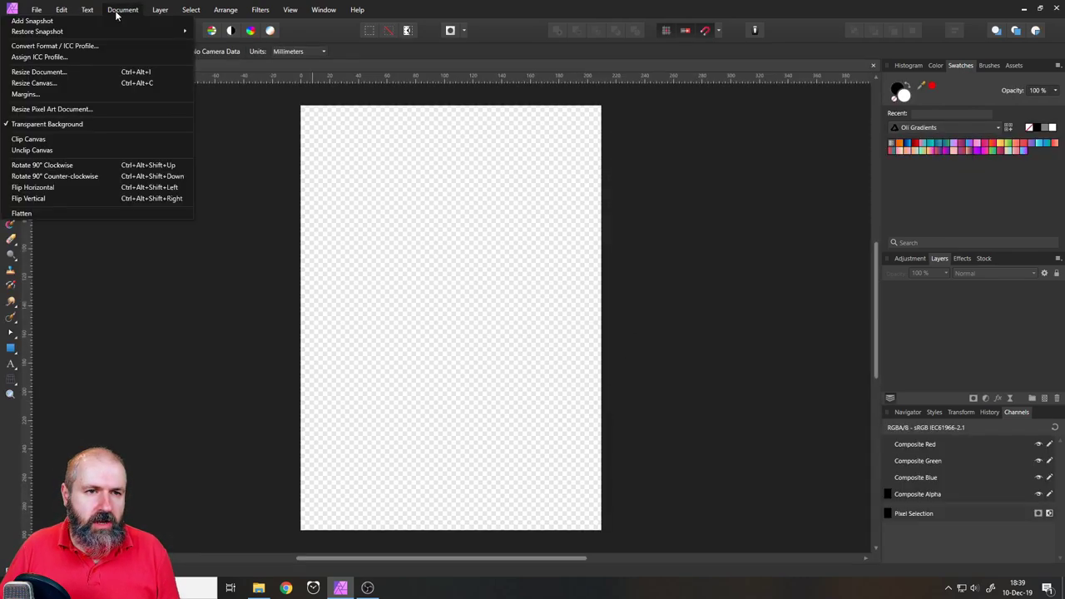
# Step: Turn off Transparent Background and place all three JPG photos onto the A4 page as layers
pyautogui.click(54, 121)
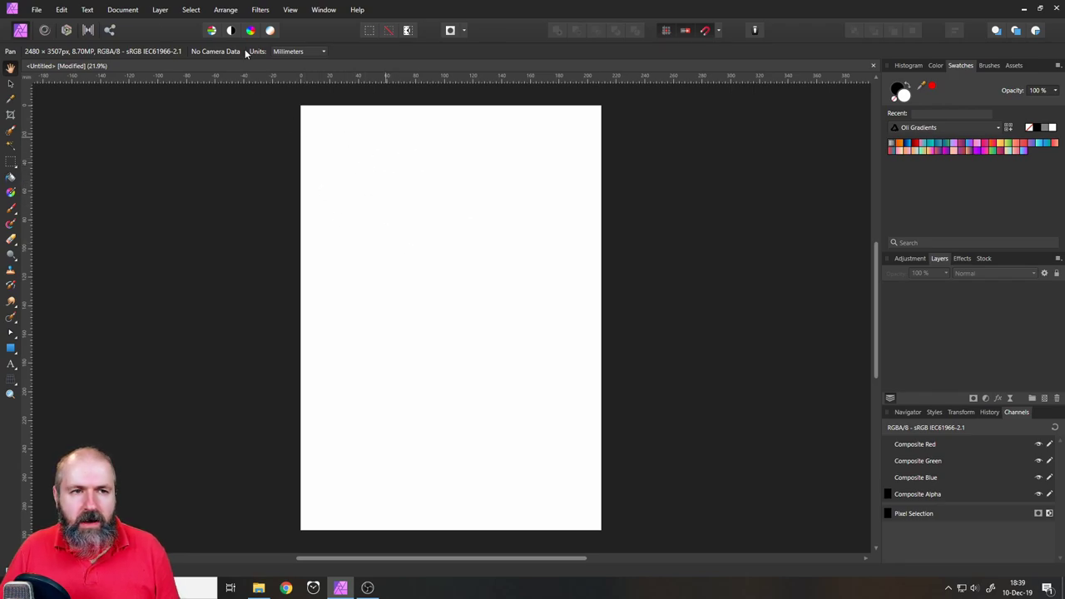
pyautogui.click(38, 11)
pyautogui.click(45, 240)
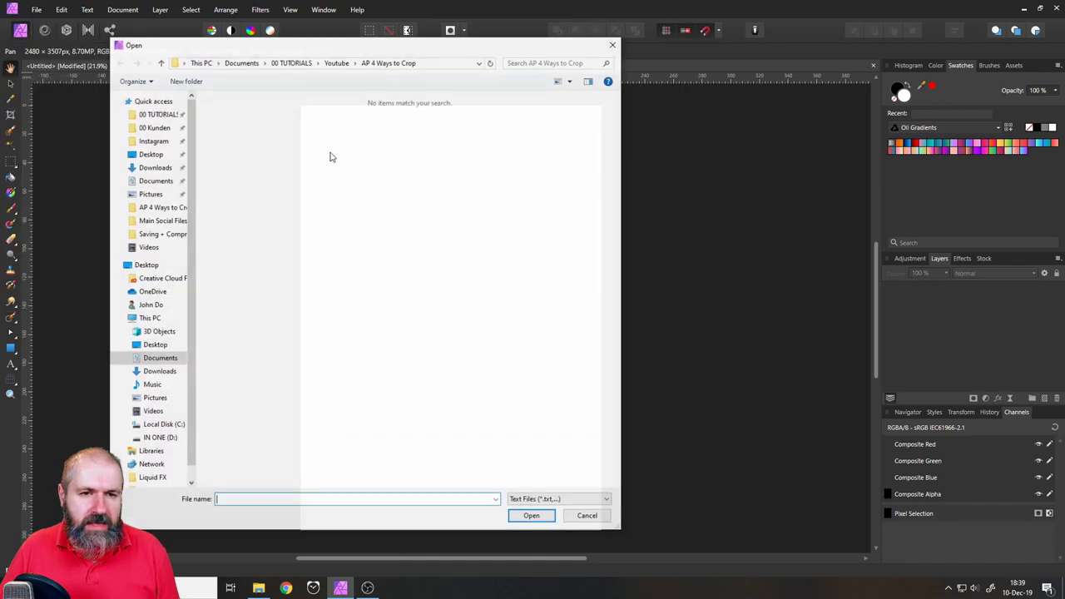
pyautogui.click(541, 501)
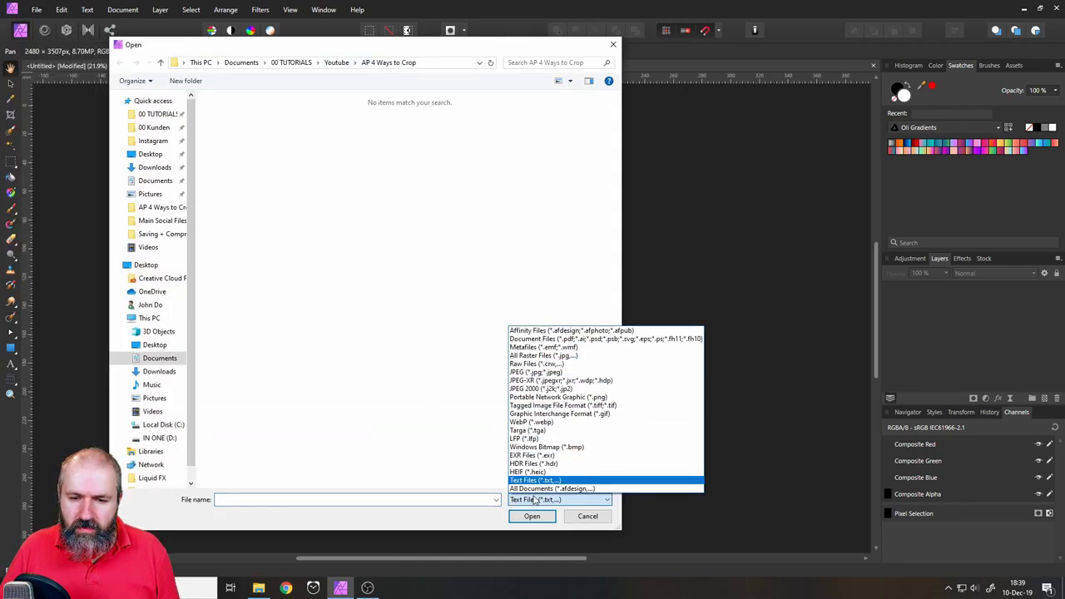
pyautogui.click(545, 481)
pyautogui.moveTo(396, 185); pyautogui.dragTo(246, 125)
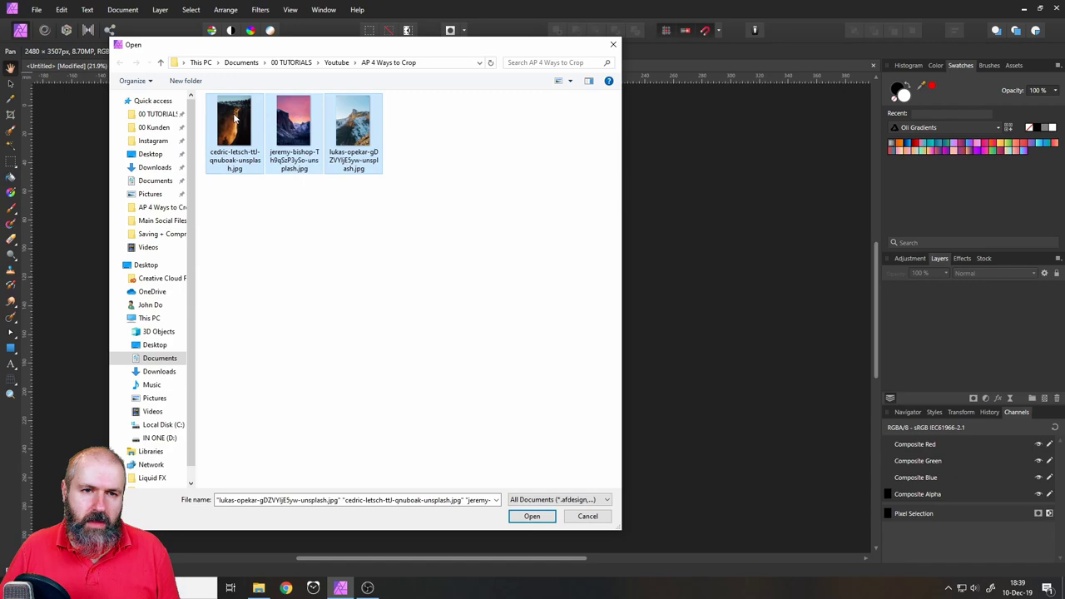
pyautogui.click(532, 516)
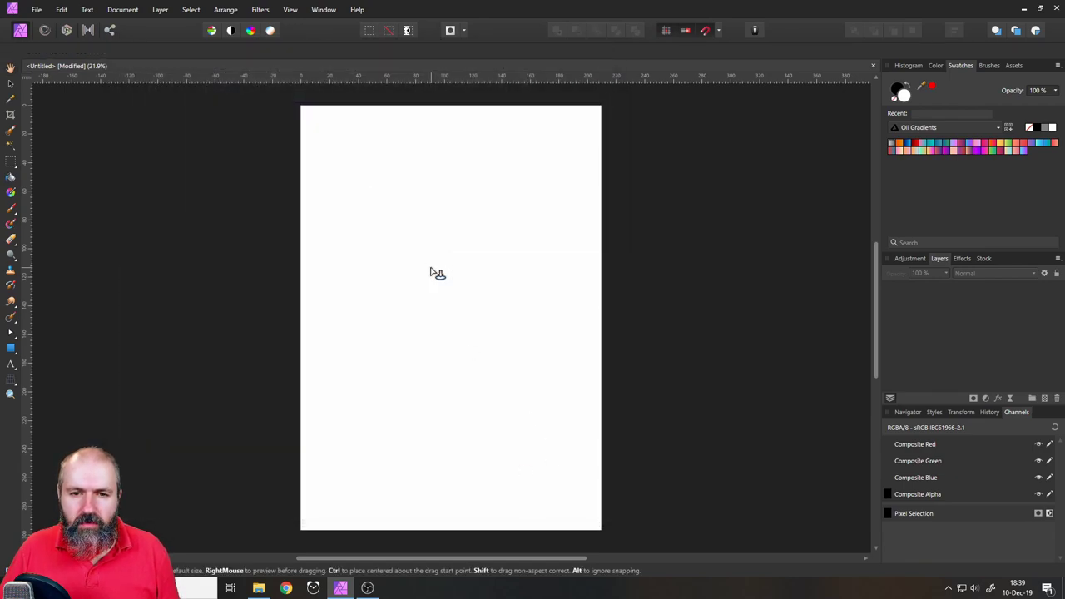
pyautogui.click(433, 260)
pyautogui.click(440, 269)
pyautogui.click(444, 268)
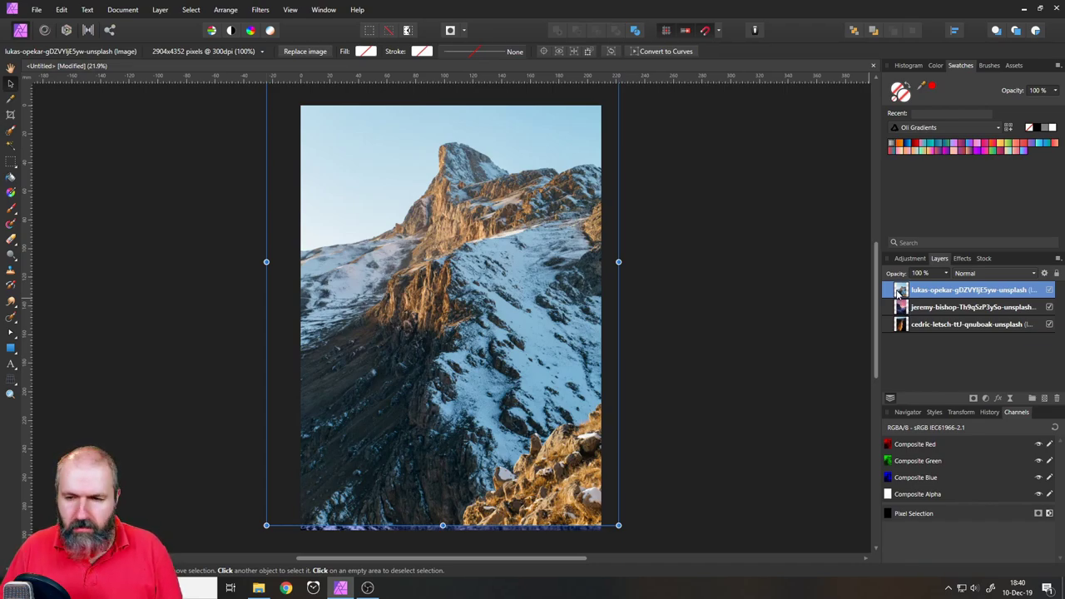
# Step: Group the snowy peak, pink-sky mountain and waterfall photos each into its own group
pyautogui.hotkey('ctrl', 'g')
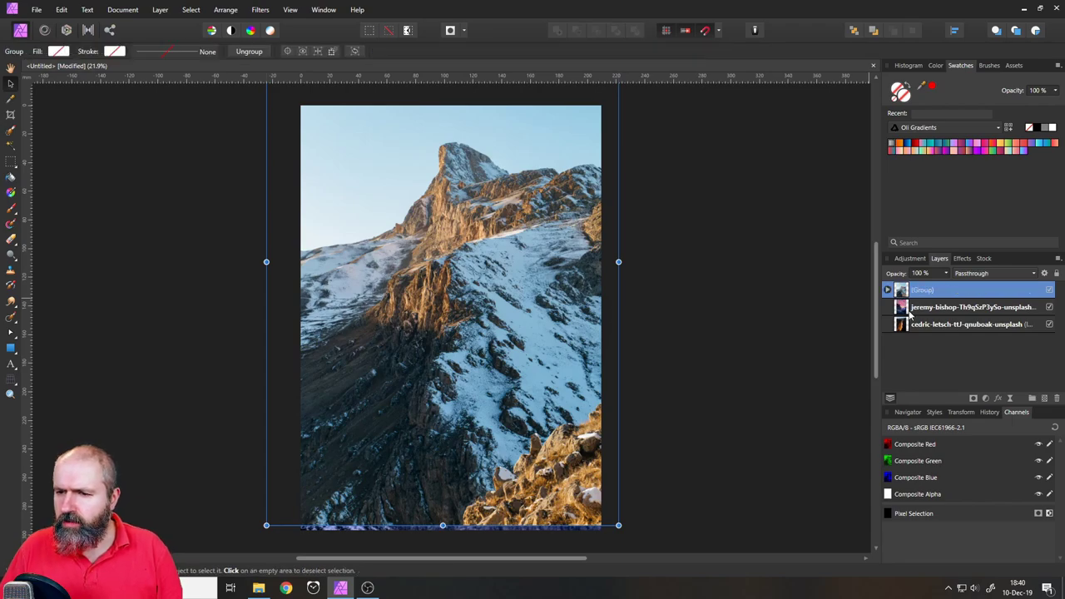
pyautogui.click(905, 309)
pyautogui.hotkey('ctrl', 'g')
pyautogui.click(905, 326)
pyautogui.hotkey('ctrl', 'g')
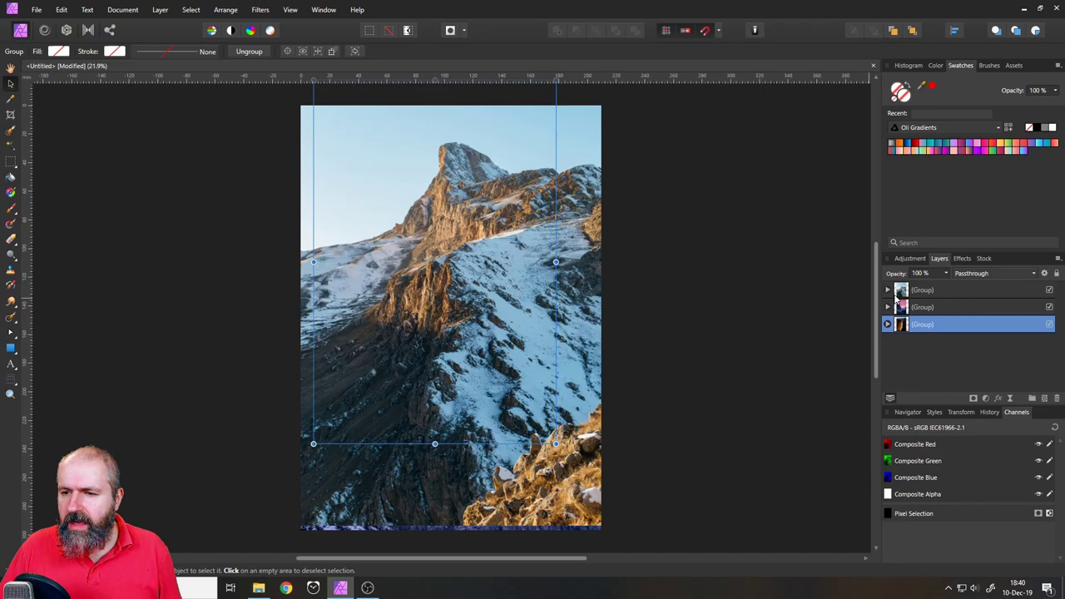
# Step: Select the top snowy peak group and bring up the shape tool choices
pyautogui.click(897, 292)
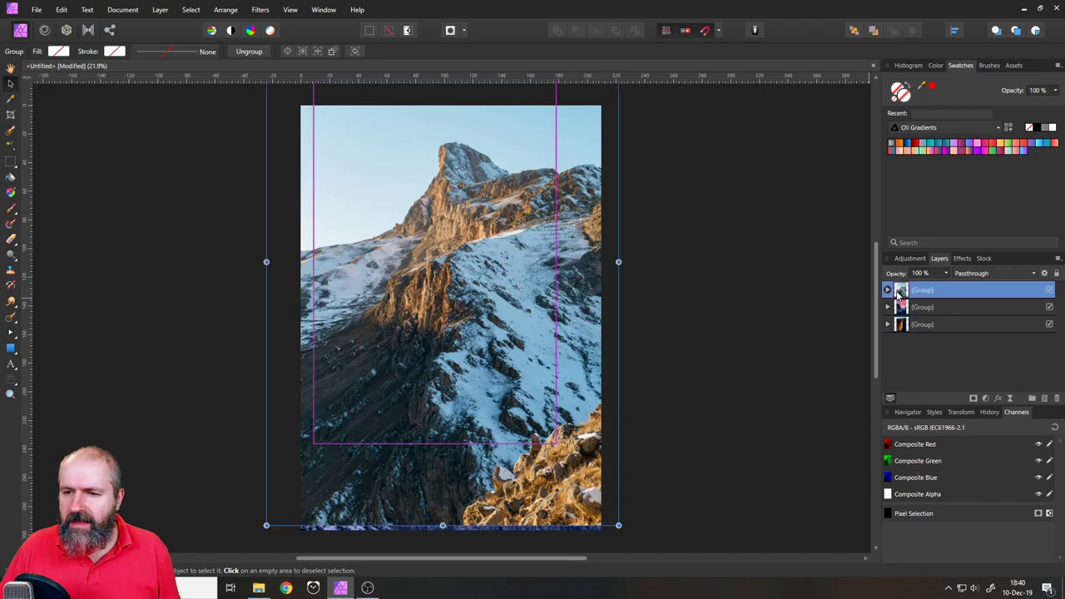
pyautogui.click(11, 350)
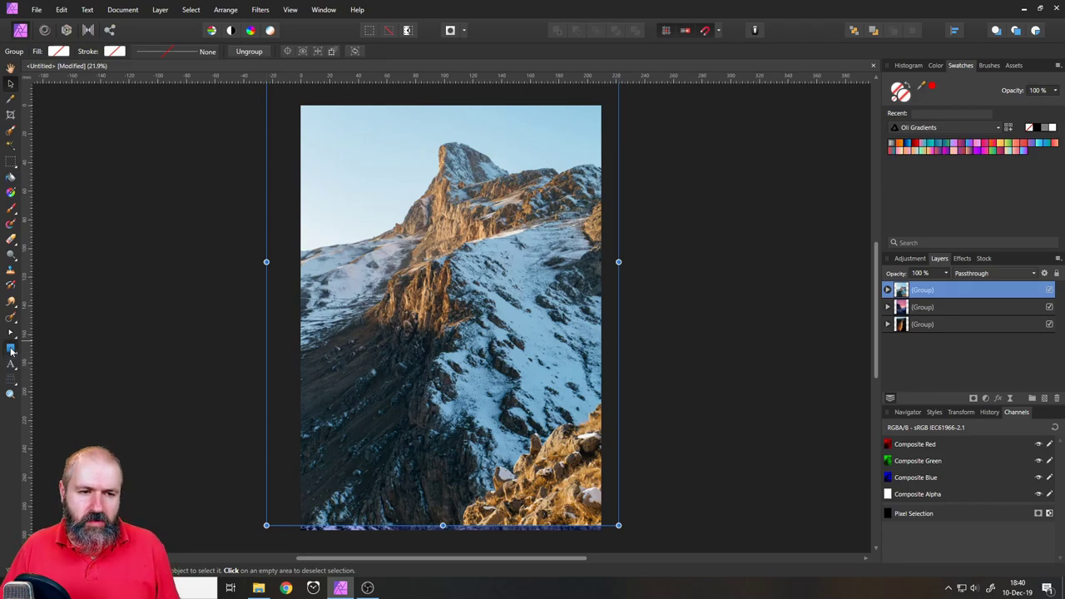
pyautogui.click(11, 350)
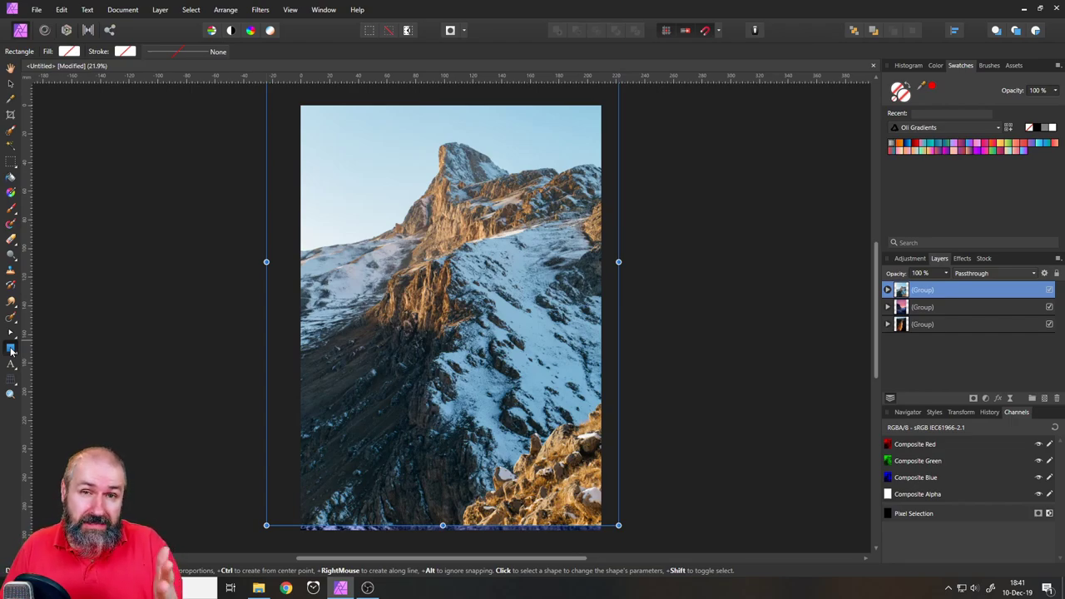
# Step: Draw a white circle near the upper left with the Ellipse tool and duplicate it twice
pyautogui.click(11, 350)
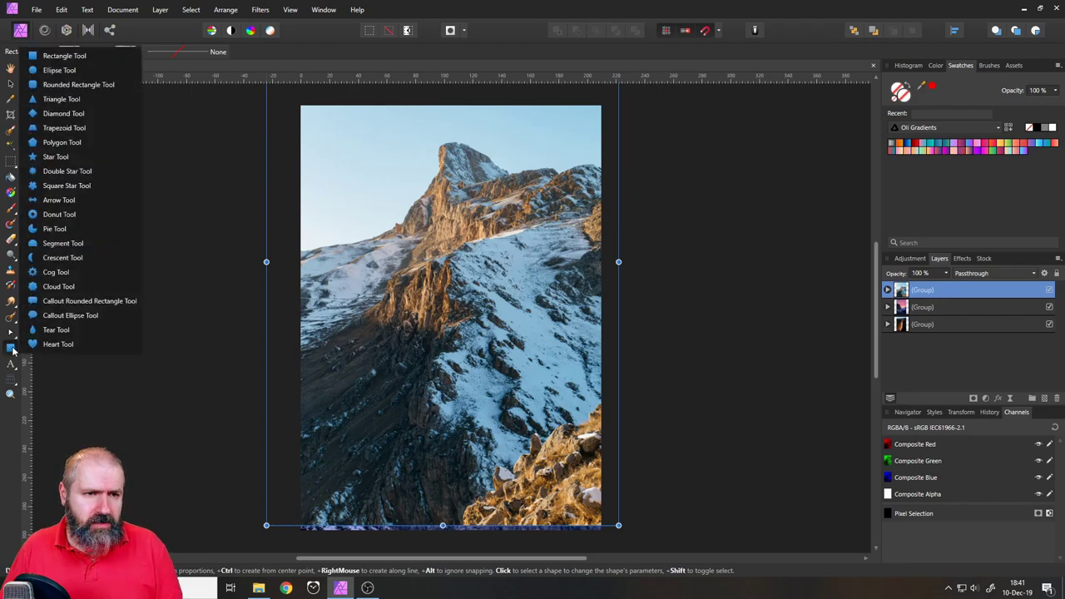
pyautogui.click(59, 70)
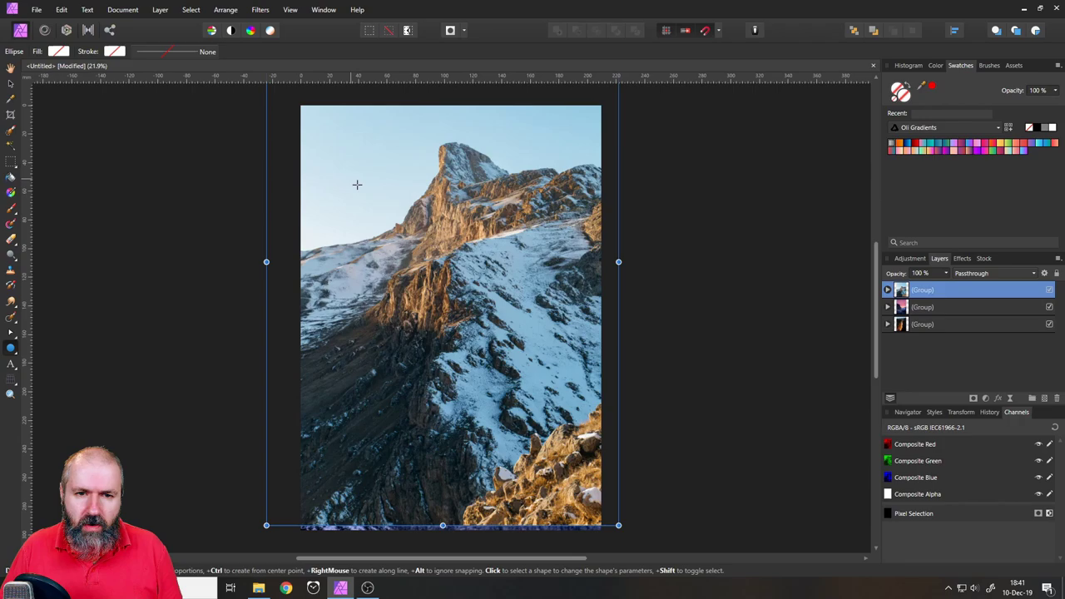
pyautogui.moveTo(351, 179); pyautogui.dragTo(489, 318)
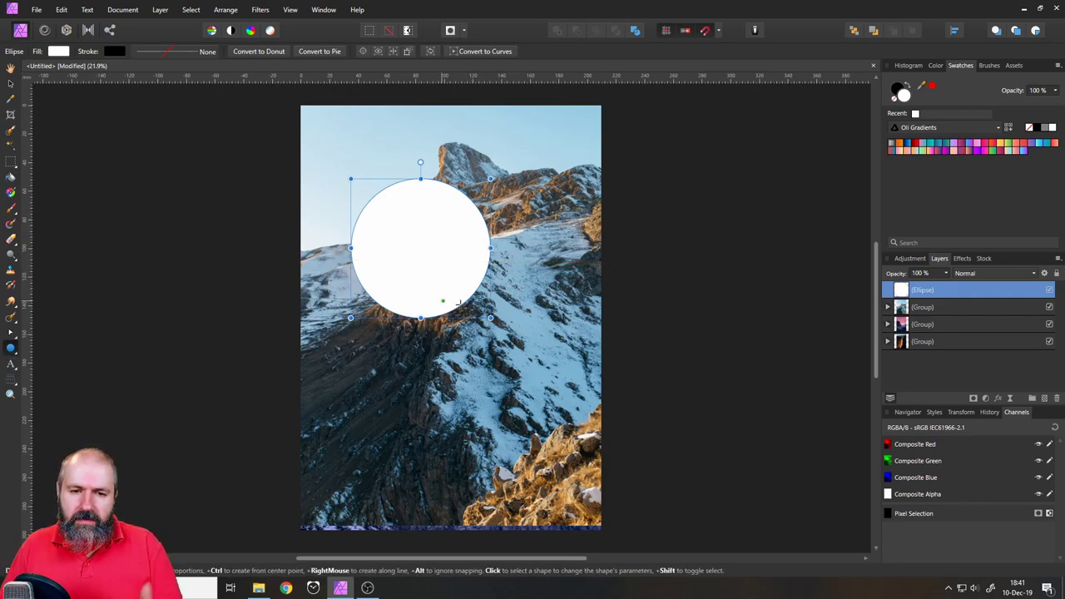
pyautogui.moveTo(491, 318); pyautogui.dragTo(461, 288)
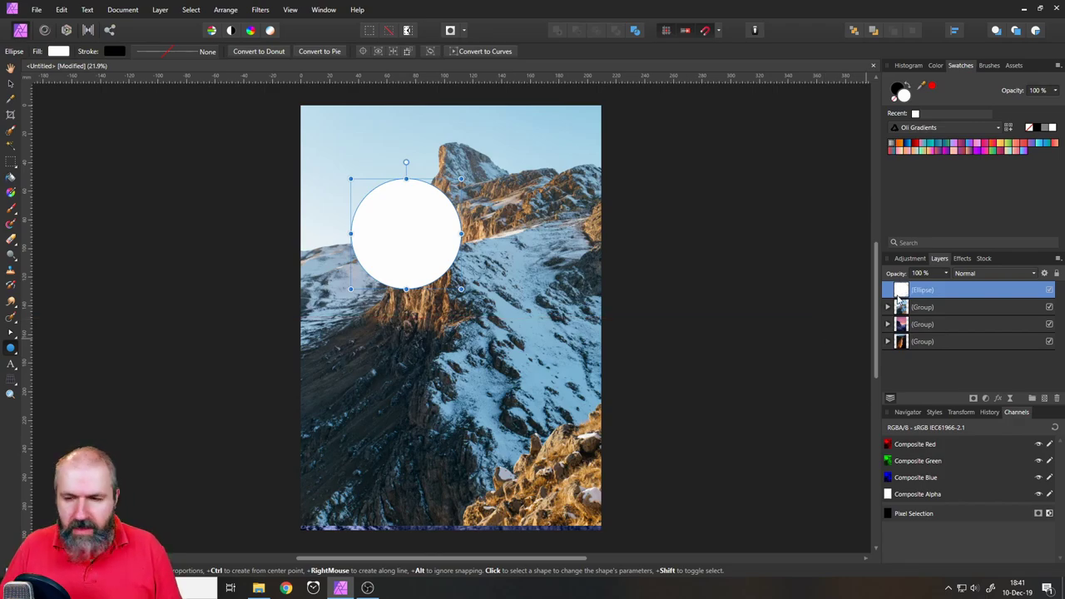
pyautogui.rightClick(902, 295)
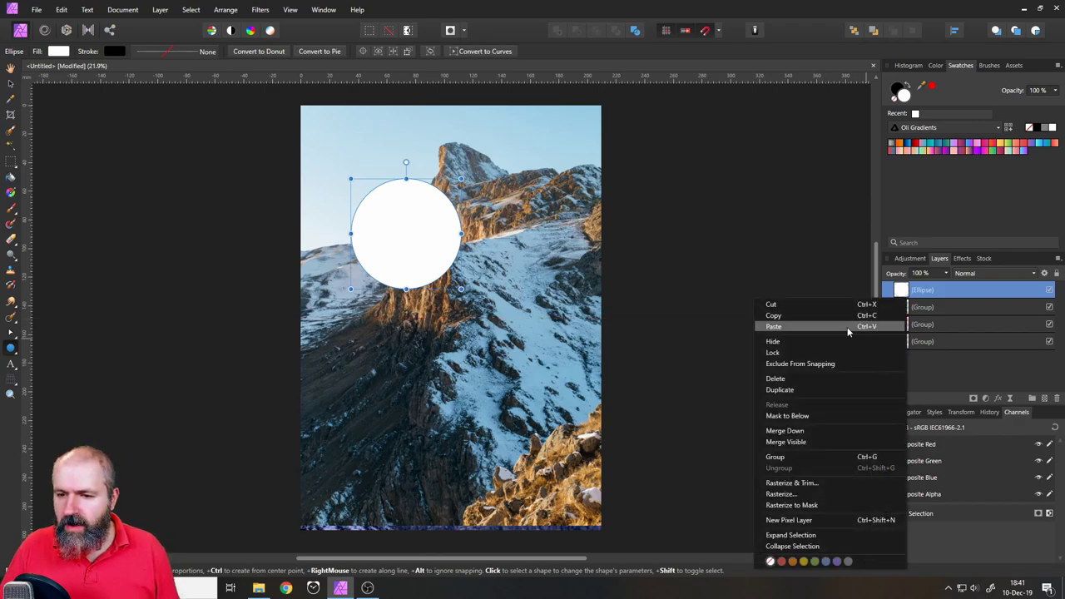
pyautogui.click(809, 389)
pyautogui.rightClick(898, 294)
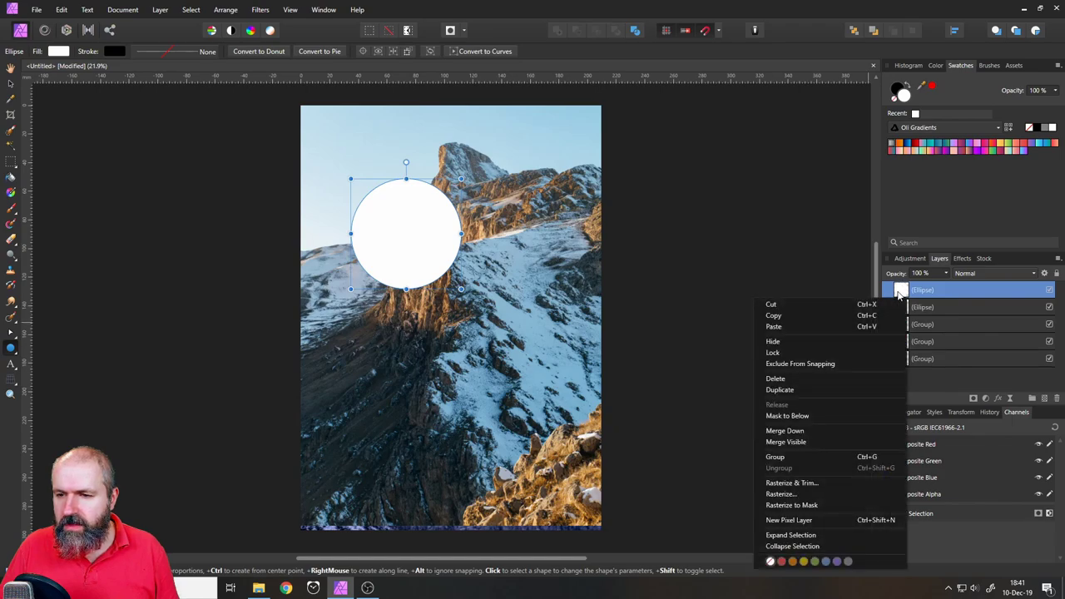
pyautogui.click(795, 390)
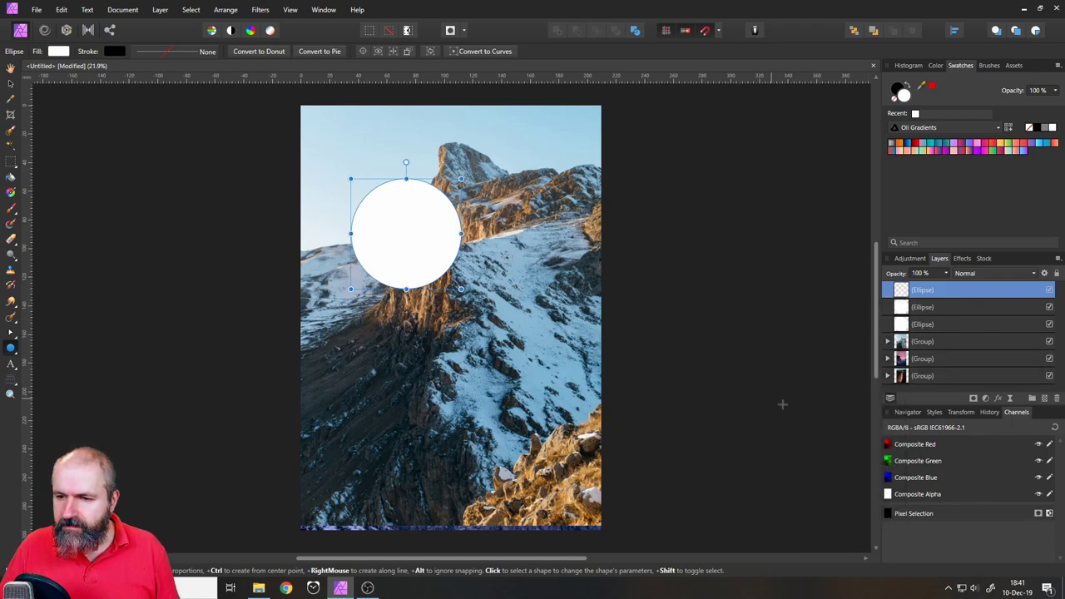
# Step: Place each circle above its own photo group and set it to Mask to Below
pyautogui.click(901, 324)
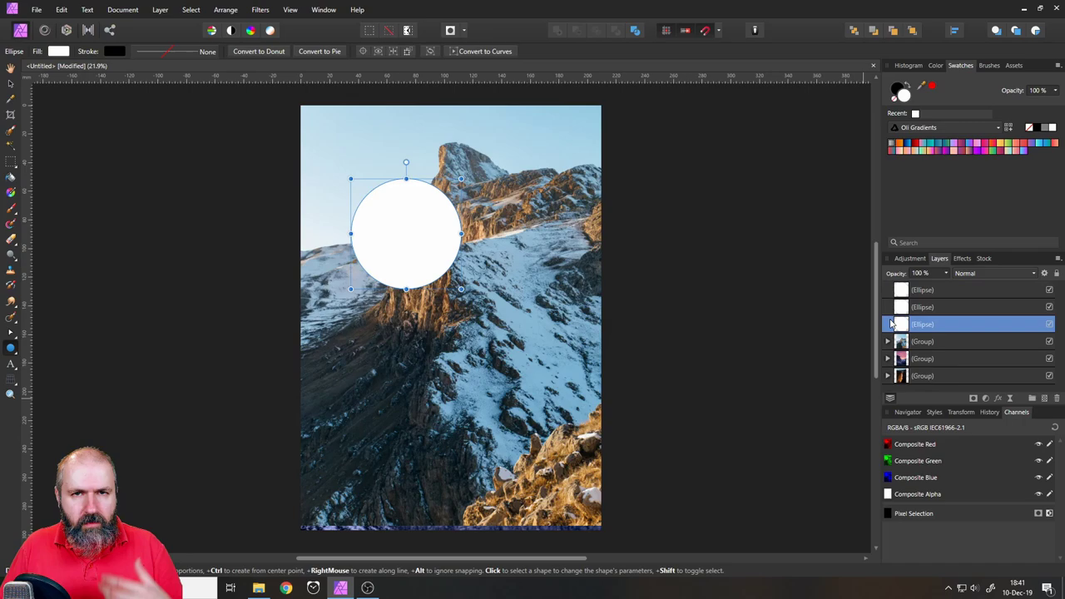
pyautogui.rightClick(901, 326)
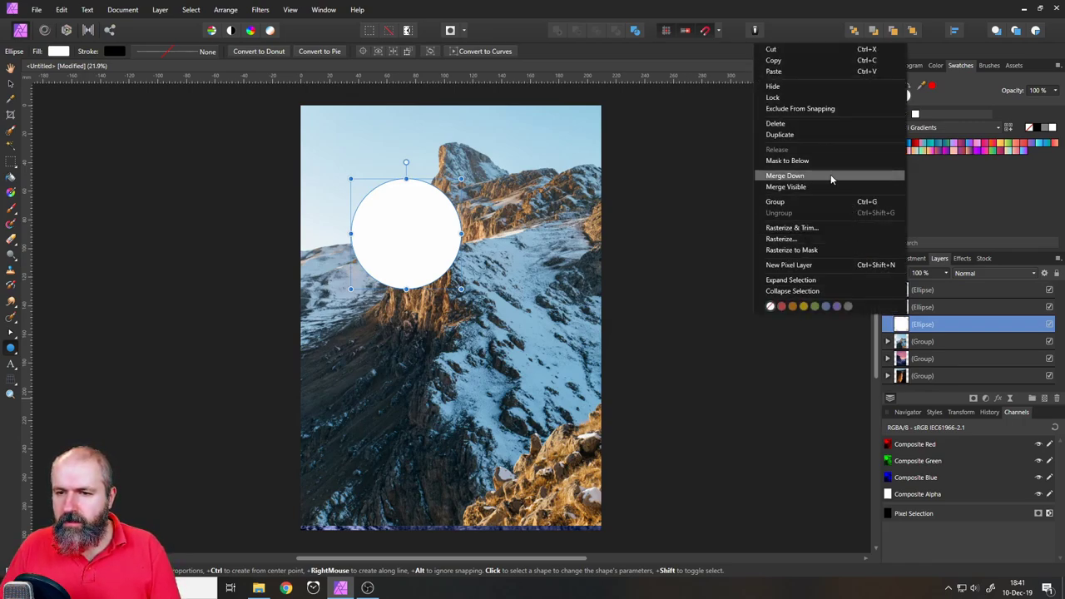
pyautogui.click(800, 162)
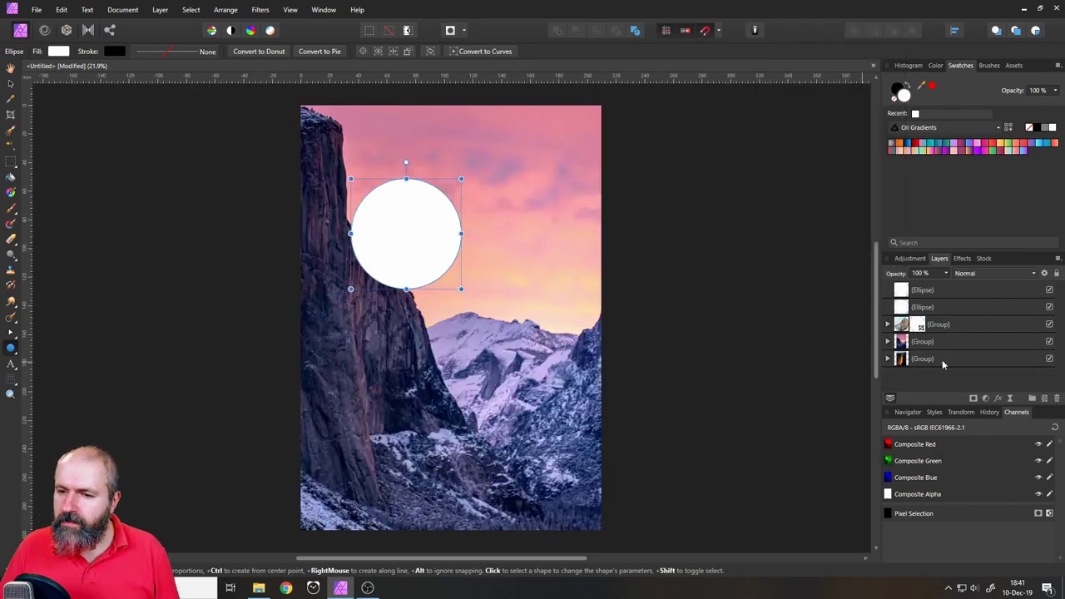
pyautogui.moveTo(905, 318); pyautogui.dragTo(905, 337)
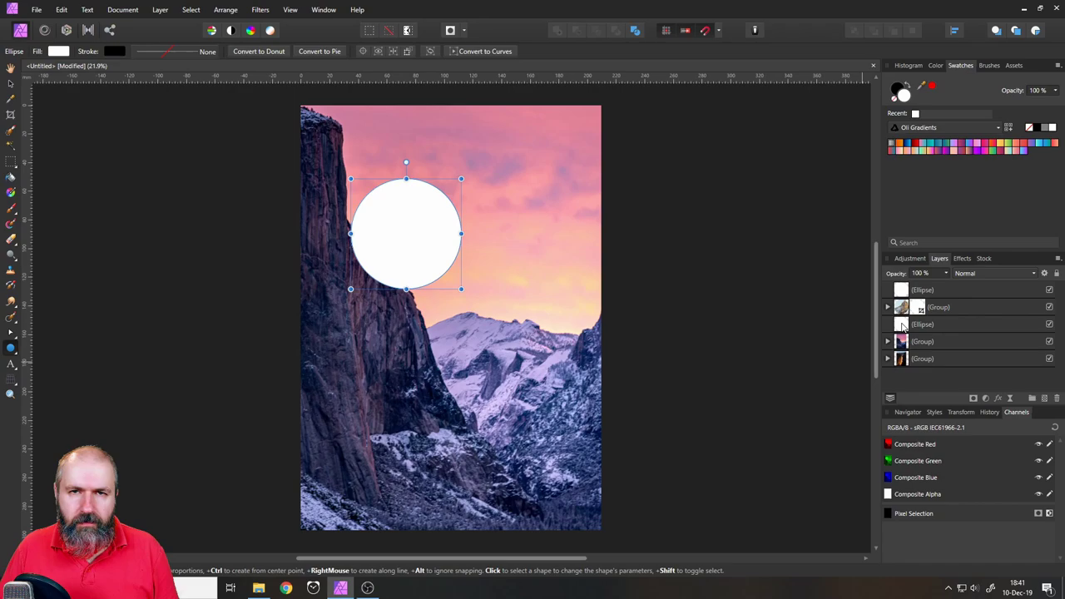
pyautogui.rightClick(903, 325)
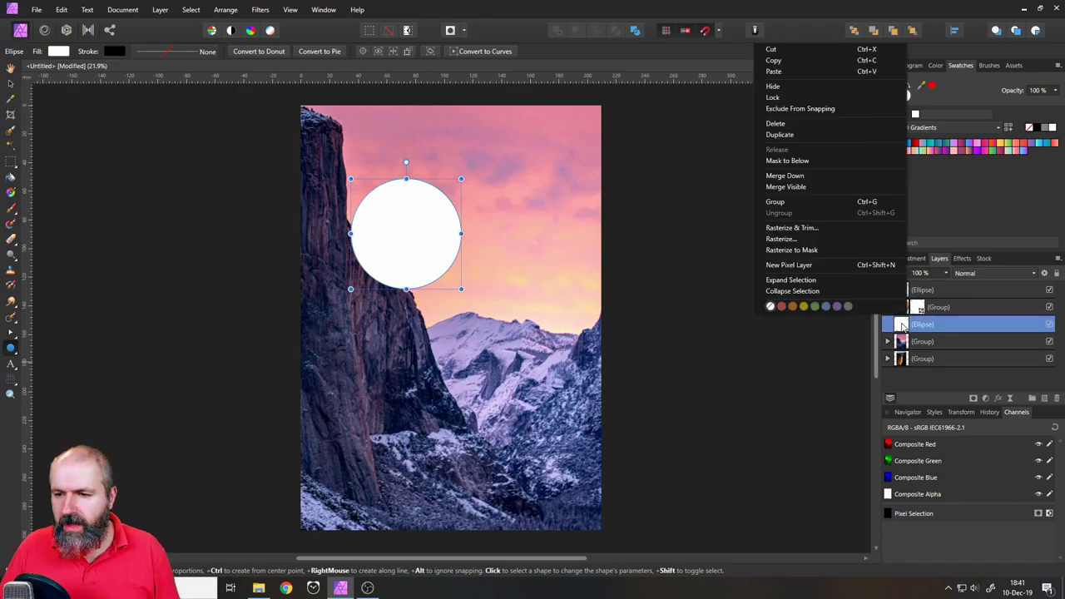
pyautogui.click(817, 160)
pyautogui.click(901, 291)
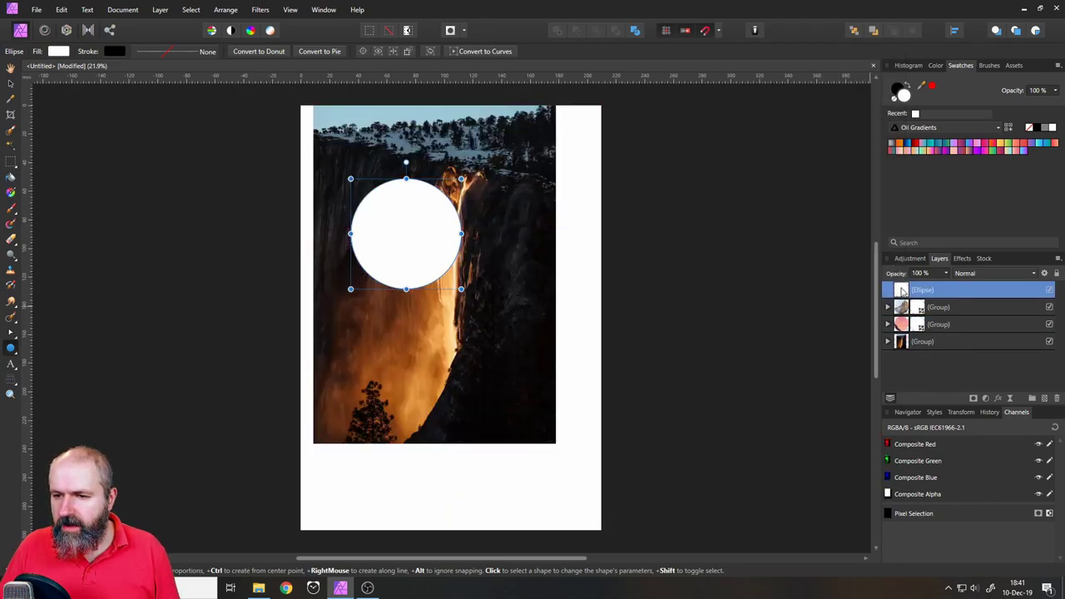
pyautogui.moveTo(902, 291); pyautogui.dragTo(907, 334)
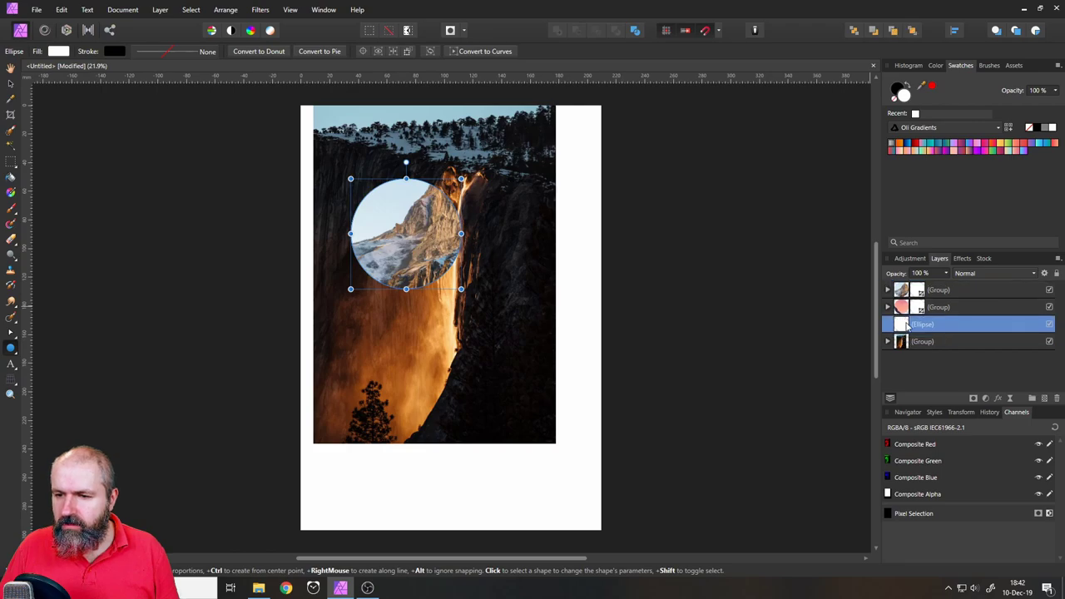
pyautogui.rightClick(905, 327)
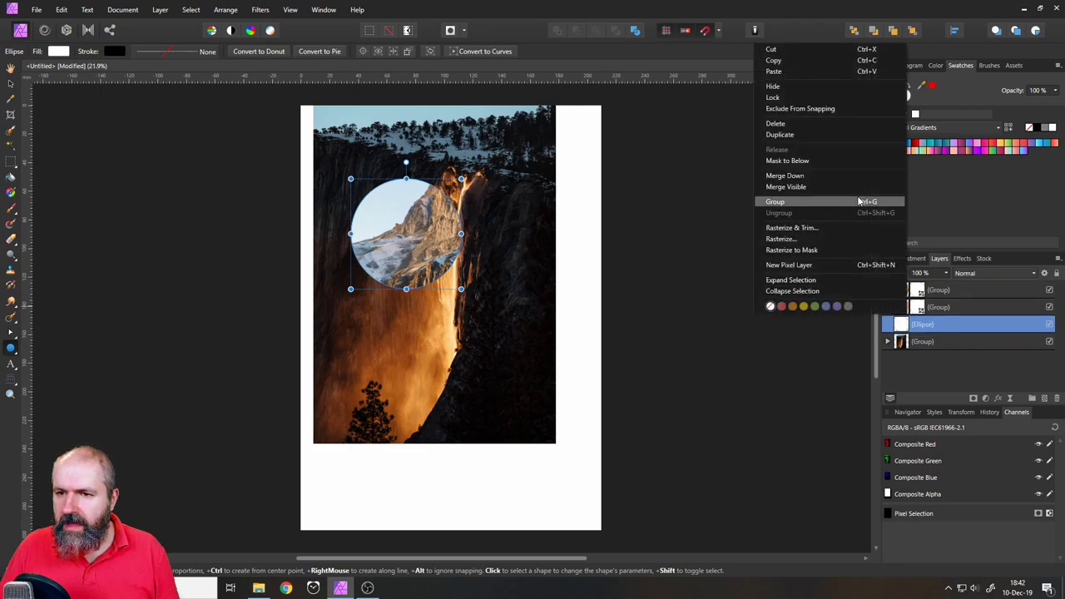
pyautogui.click(830, 163)
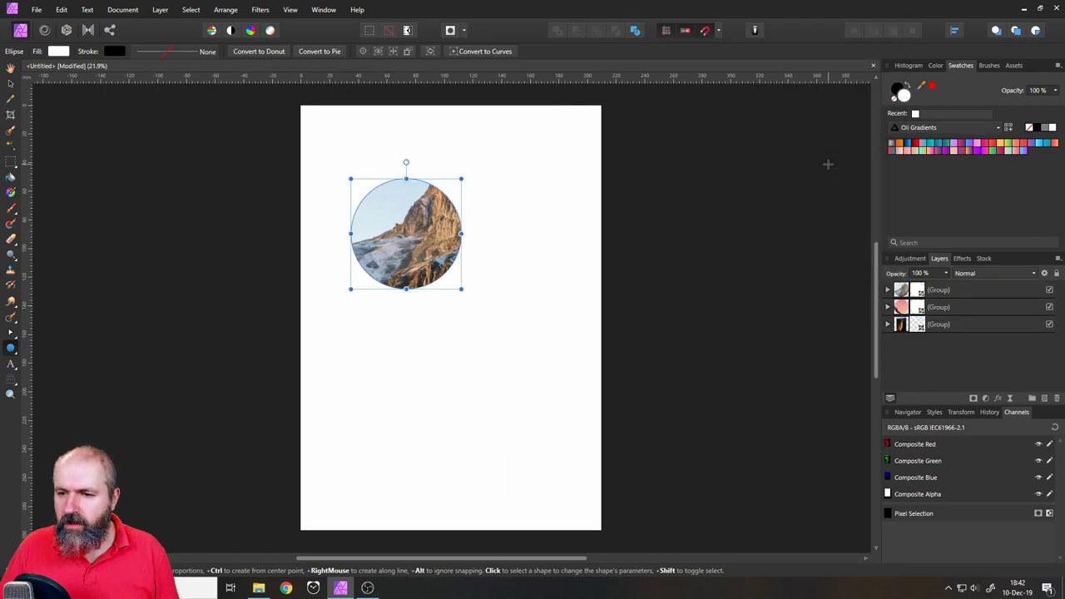
pyautogui.click(887, 290)
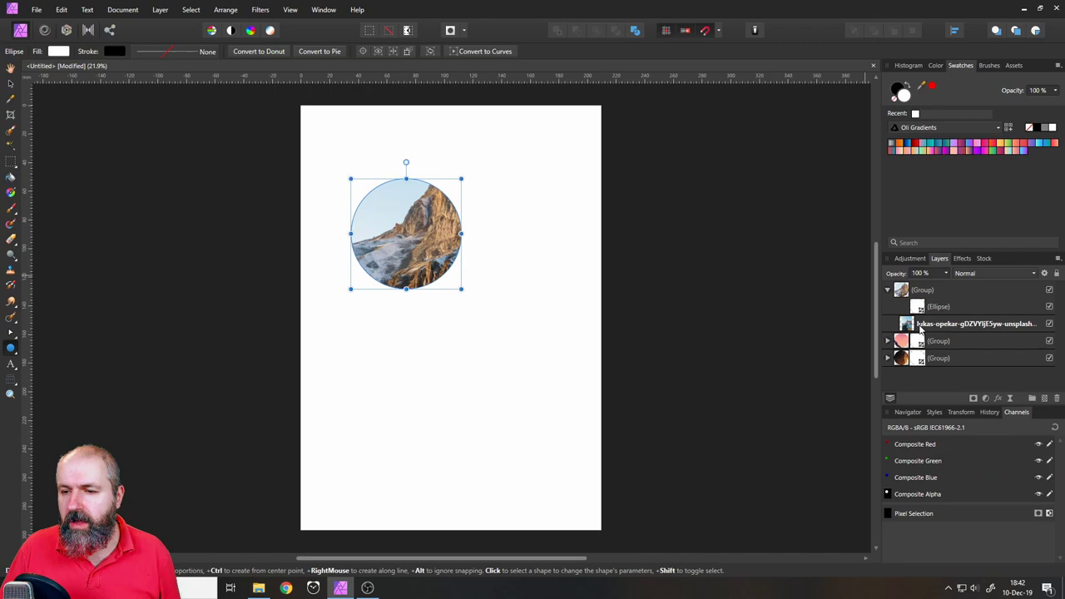
# Step: Shrink and reposition the mountain photo inside its circle mask
pyautogui.click(912, 326)
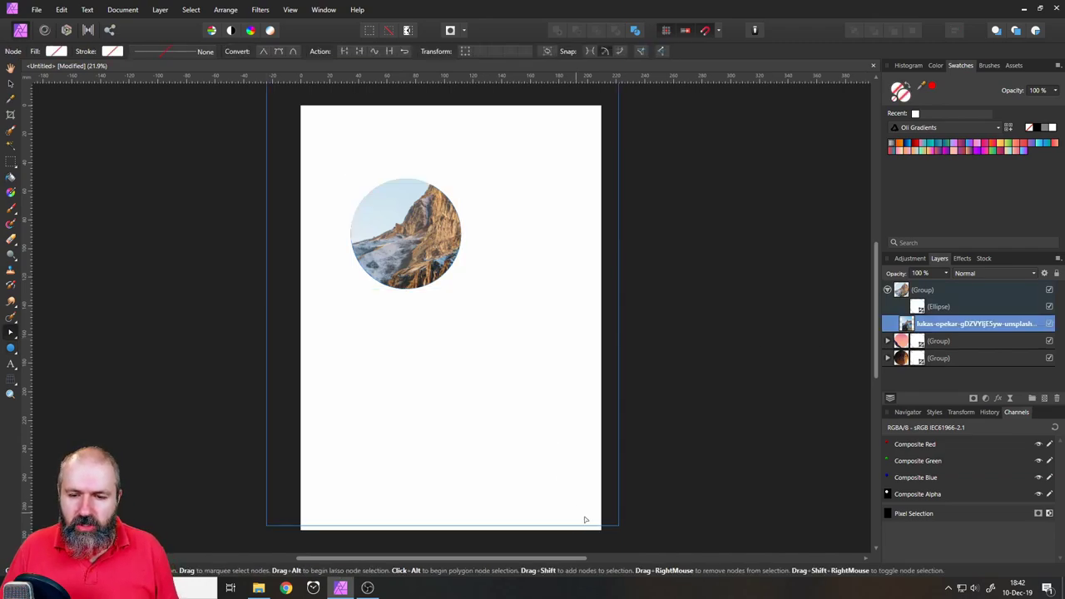
pyautogui.click(10, 83)
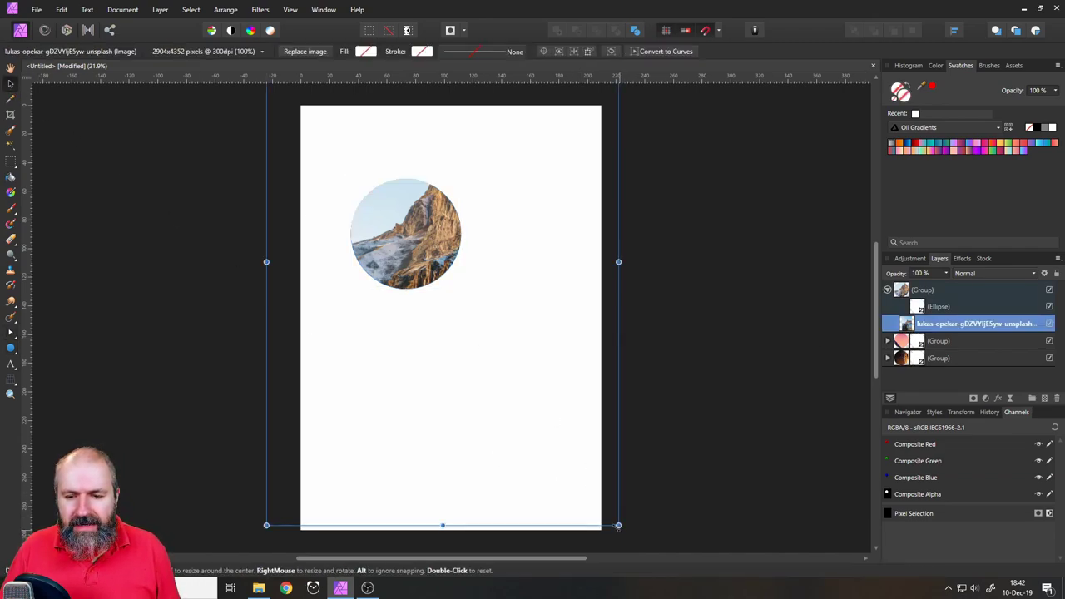
pyautogui.moveTo(618, 525); pyautogui.dragTo(439, 250)
pyautogui.moveTo(374, 125); pyautogui.dragTo(424, 259)
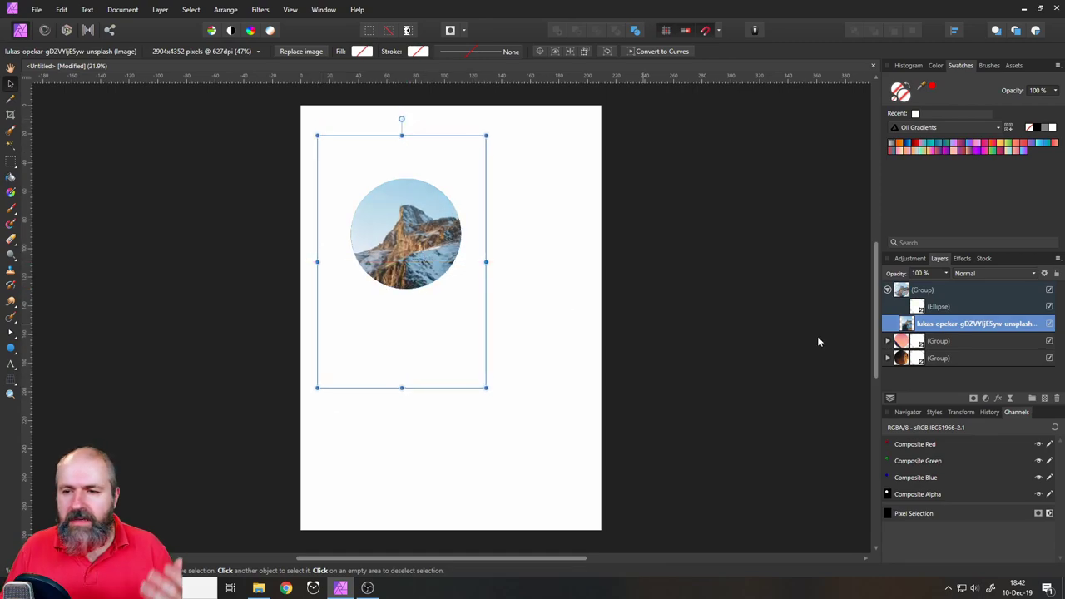
# Step: Move the mountain circle to the page's upper right and stretch its mask into a tall oval
pyautogui.click(901, 291)
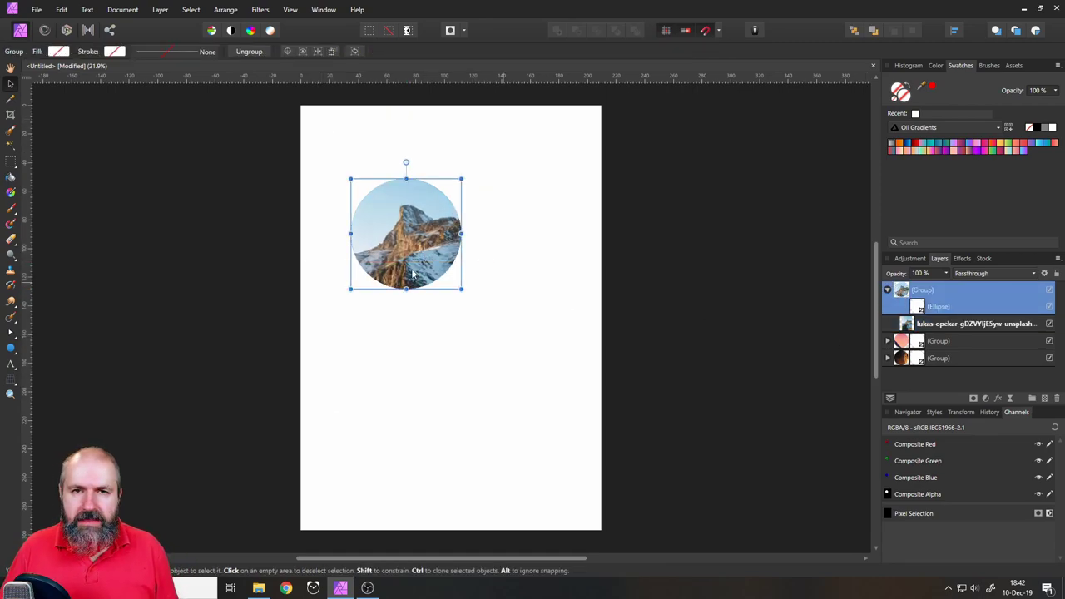
pyautogui.moveTo(427, 252); pyautogui.dragTo(536, 191)
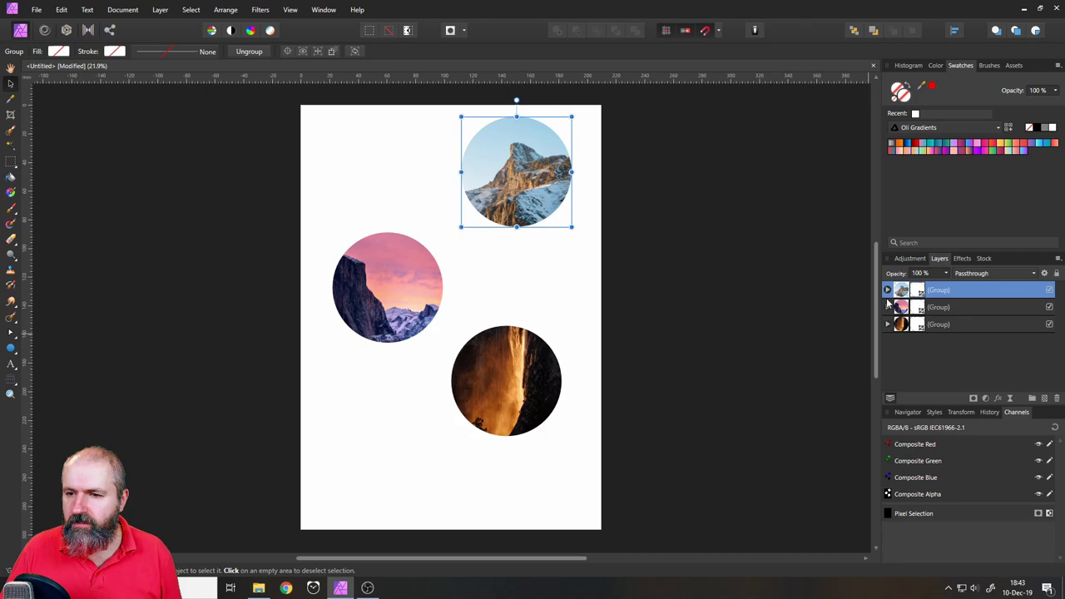
pyautogui.click(886, 290)
pyautogui.click(916, 308)
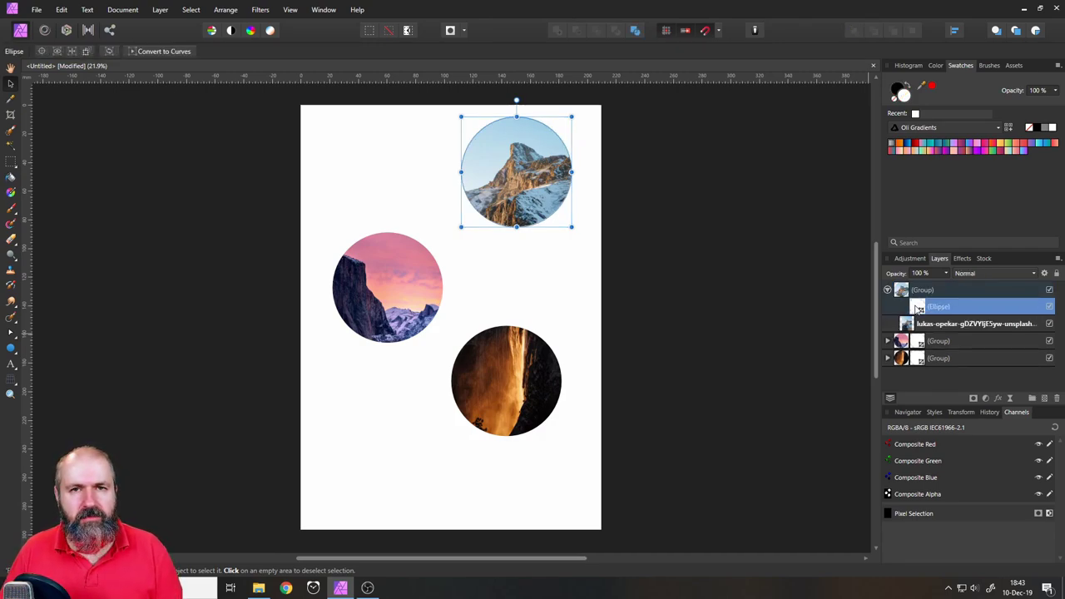
pyautogui.moveTo(516, 227); pyautogui.dragTo(515, 309)
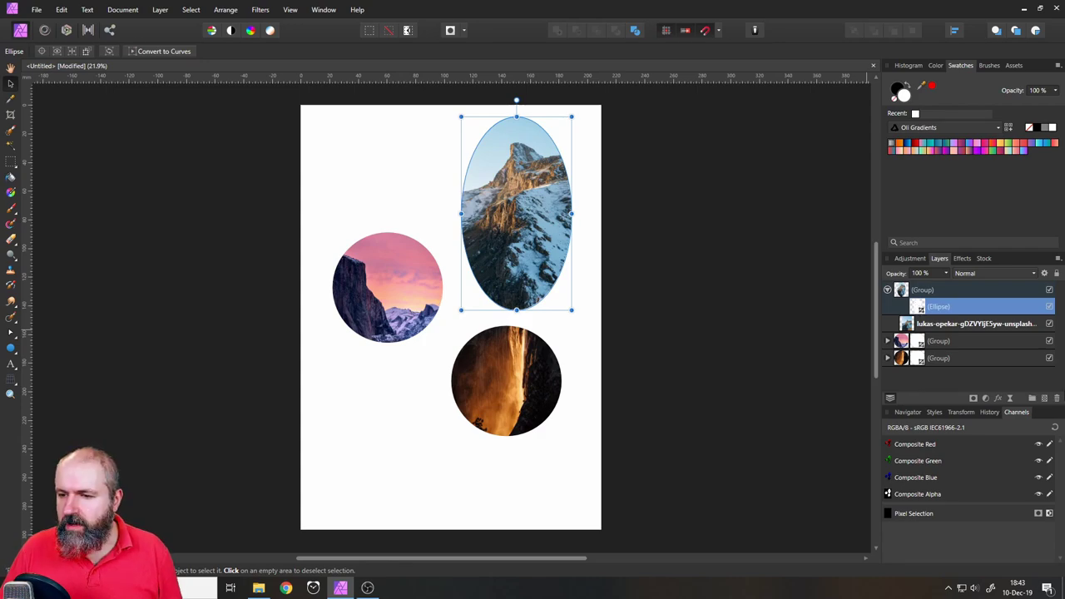
# Step: Replace the oval mask with a large Artistic Text letter 'B' masking the mountain photo
pyautogui.click(1058, 399)
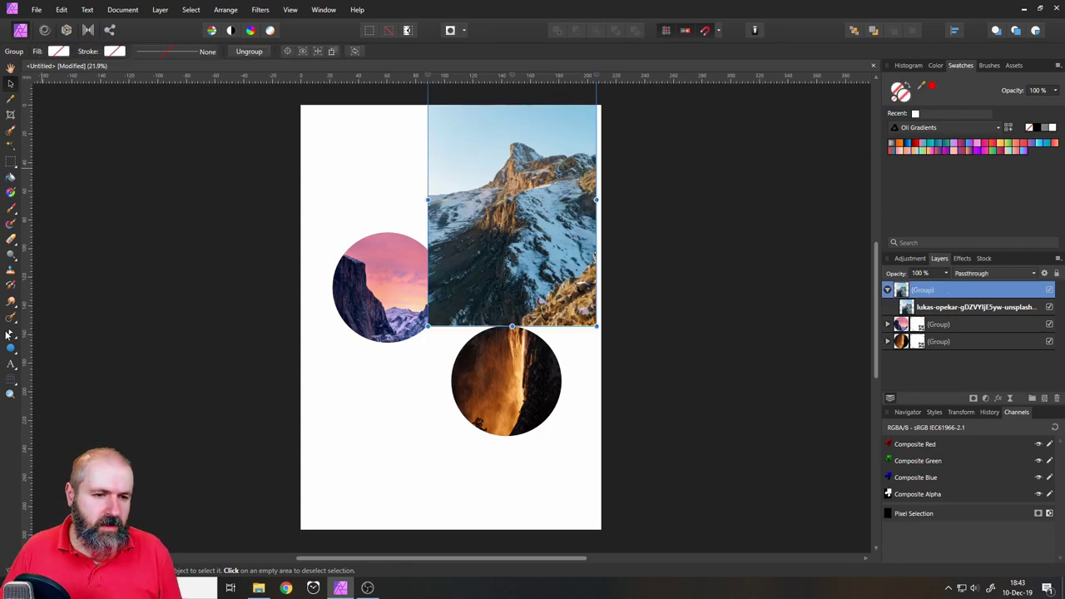
pyautogui.click(10, 365)
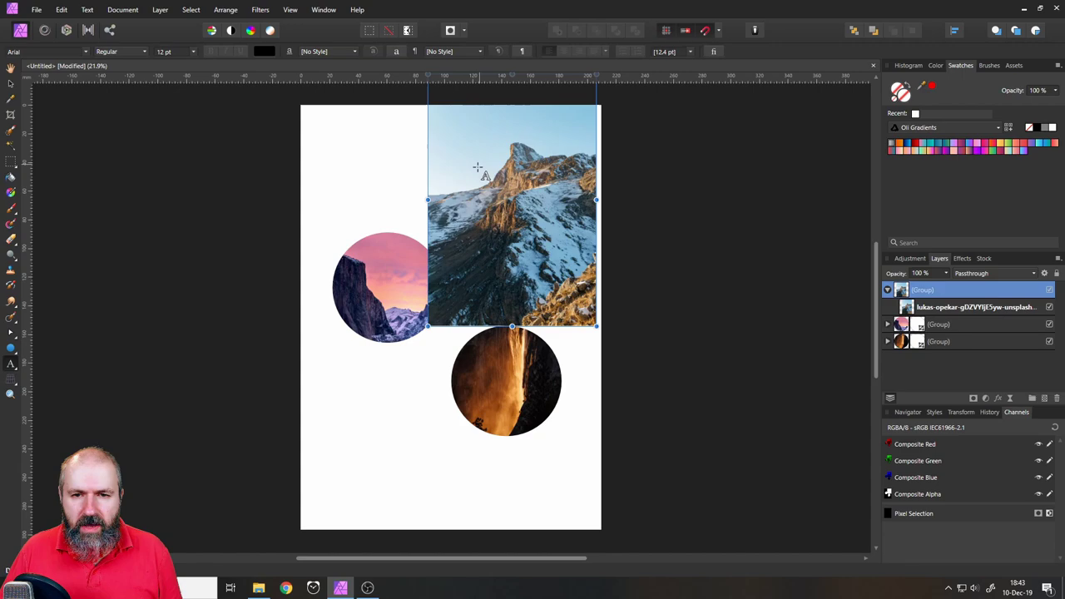
pyautogui.moveTo(458, 176); pyautogui.dragTo(506, 266)
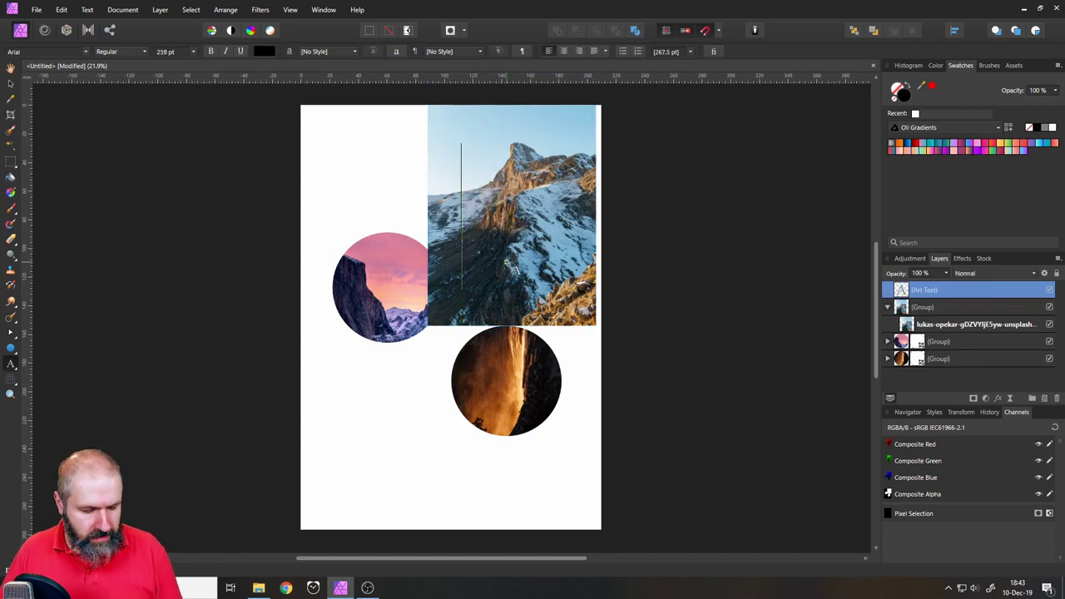
pyautogui.write('B')
pyautogui.press('Escape')
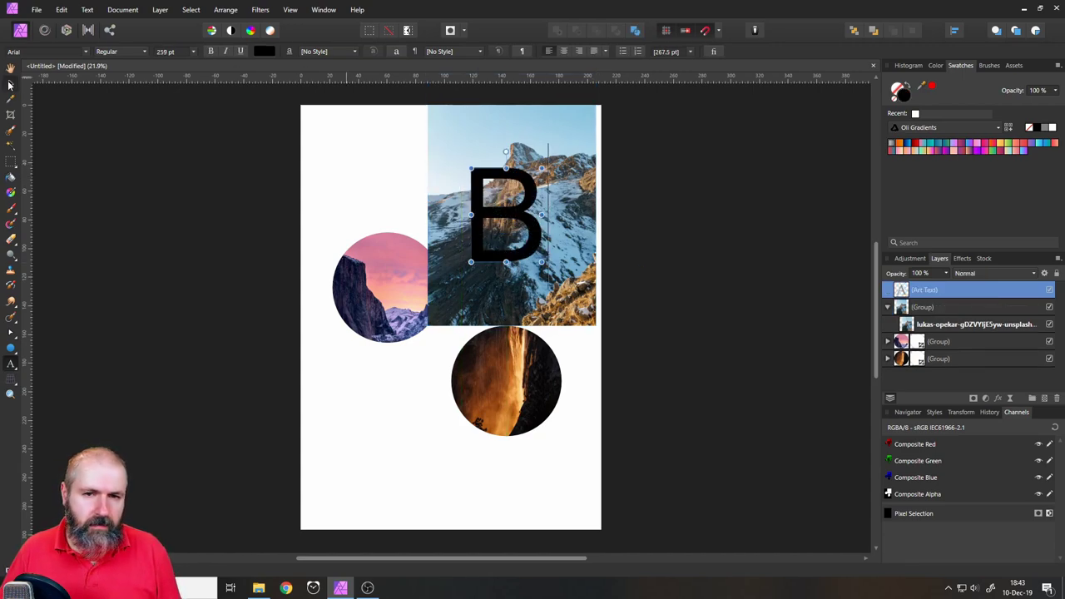
pyautogui.rightClick(906, 292)
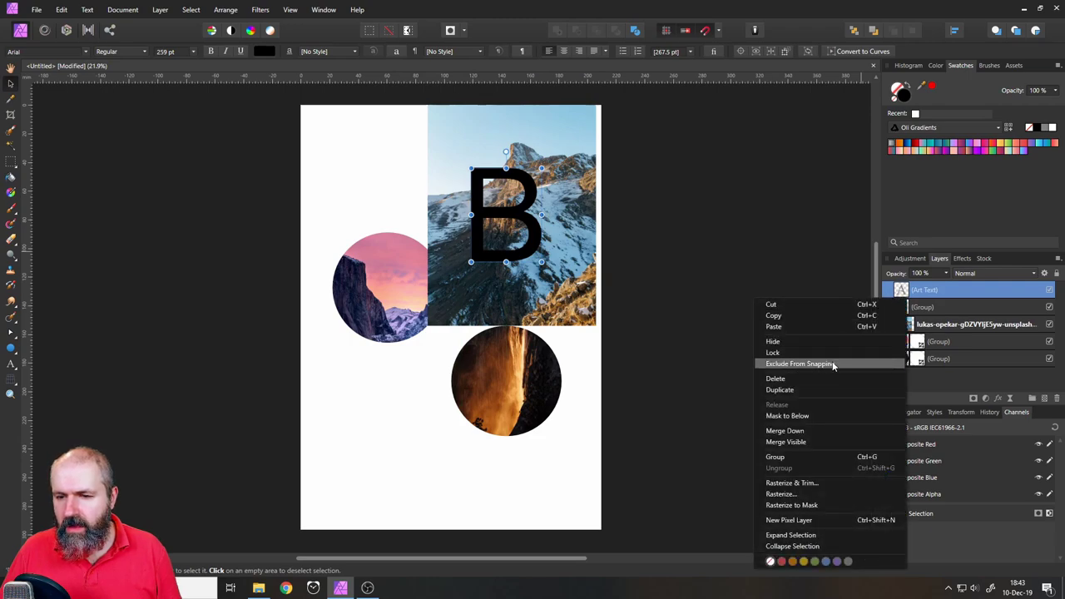
pyautogui.click(814, 420)
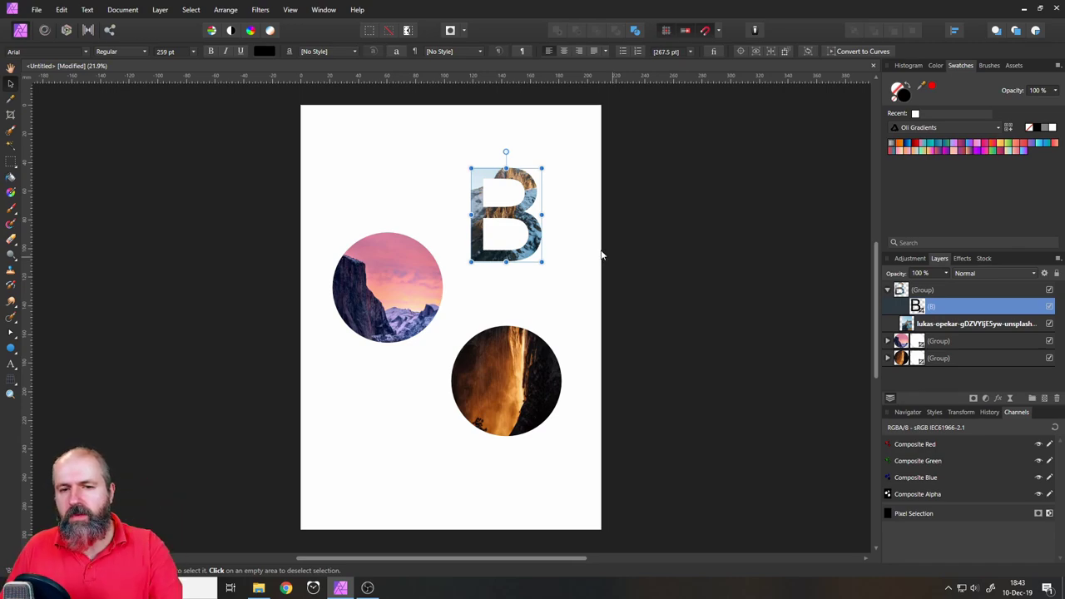
# Step: Move the masked B to the top-left above the pink circle, then close the document
pyautogui.click(896, 290)
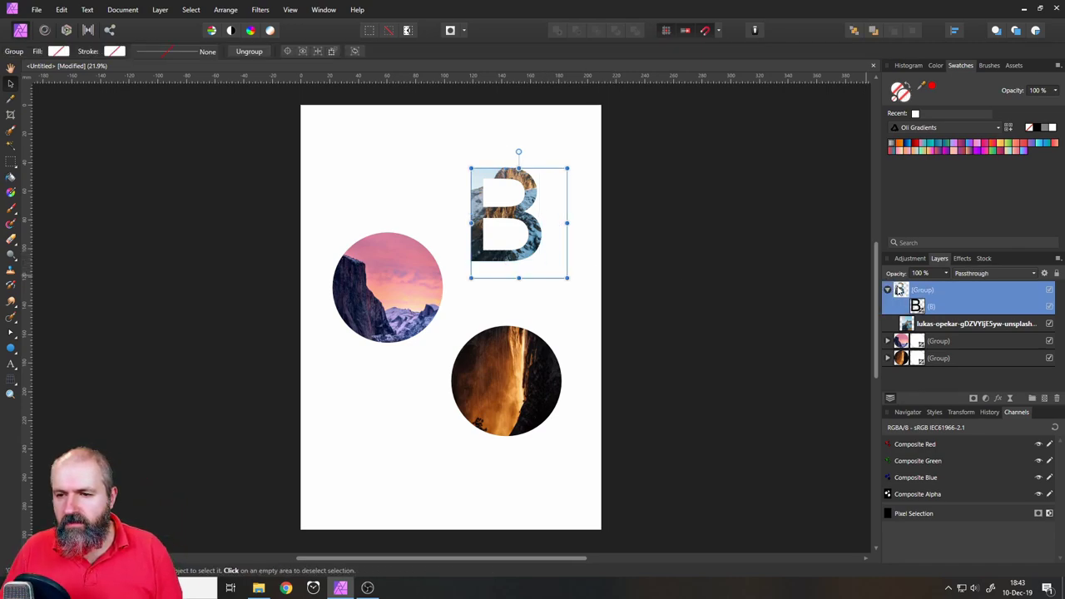
pyautogui.moveTo(534, 231); pyautogui.dragTo(388, 182)
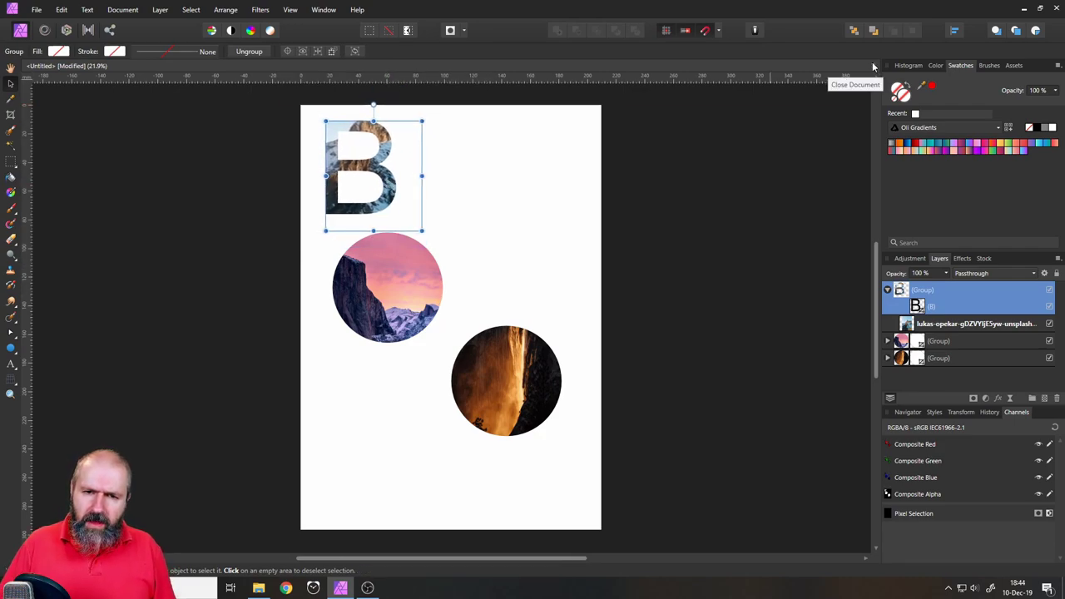
pyautogui.click(873, 66)
# Step: Close without saving, then mark slice1 over the cliff and pink sky set to export as PNG
pyautogui.press('n')
pyautogui.click(111, 31)
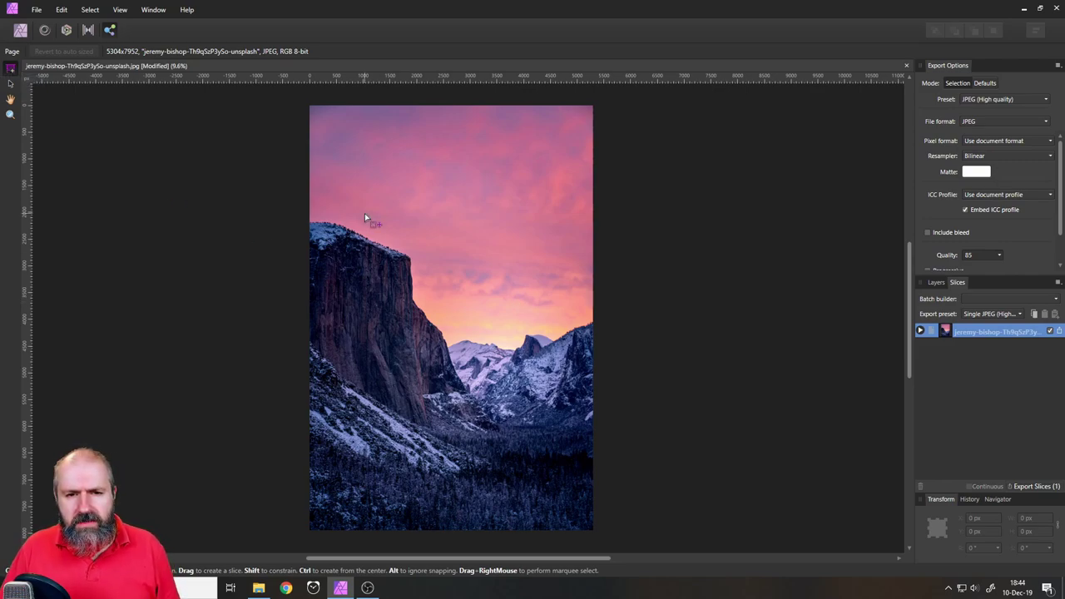
pyautogui.moveTo(358, 208); pyautogui.dragTo(469, 365)
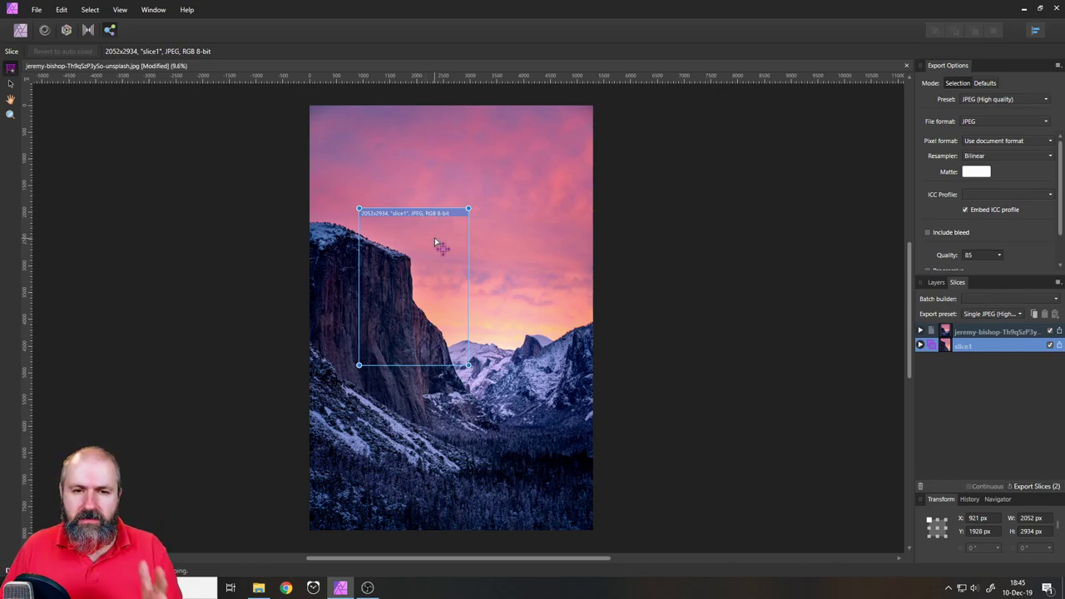
pyautogui.click(922, 346)
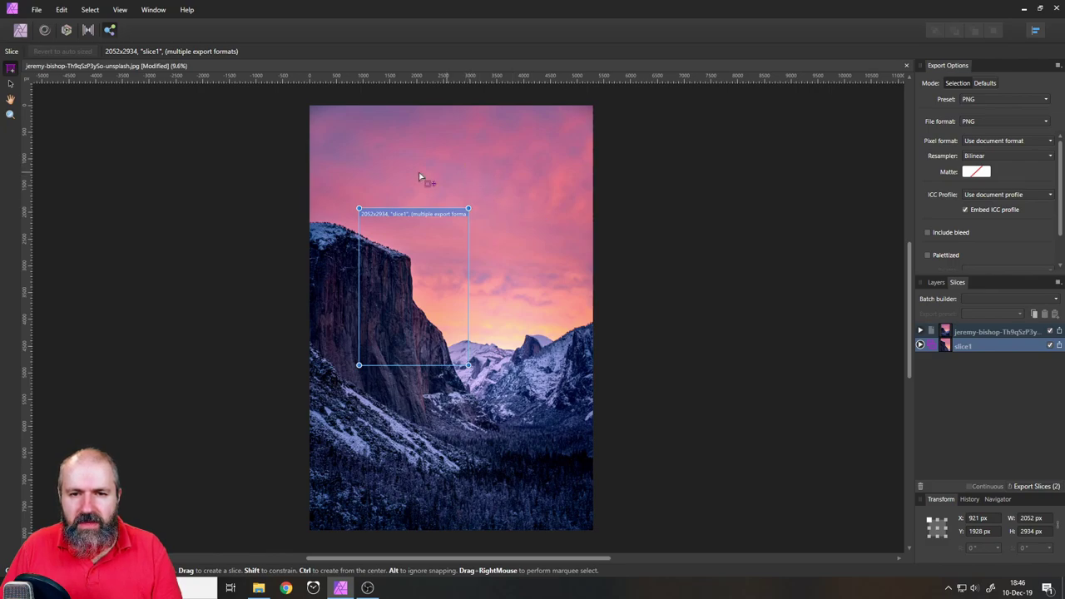
# Step: Mark slice2 and slice3 to the right of slice1, toward the photo's right edge
pyautogui.moveTo(546, 207); pyautogui.dragTo(487, 327)
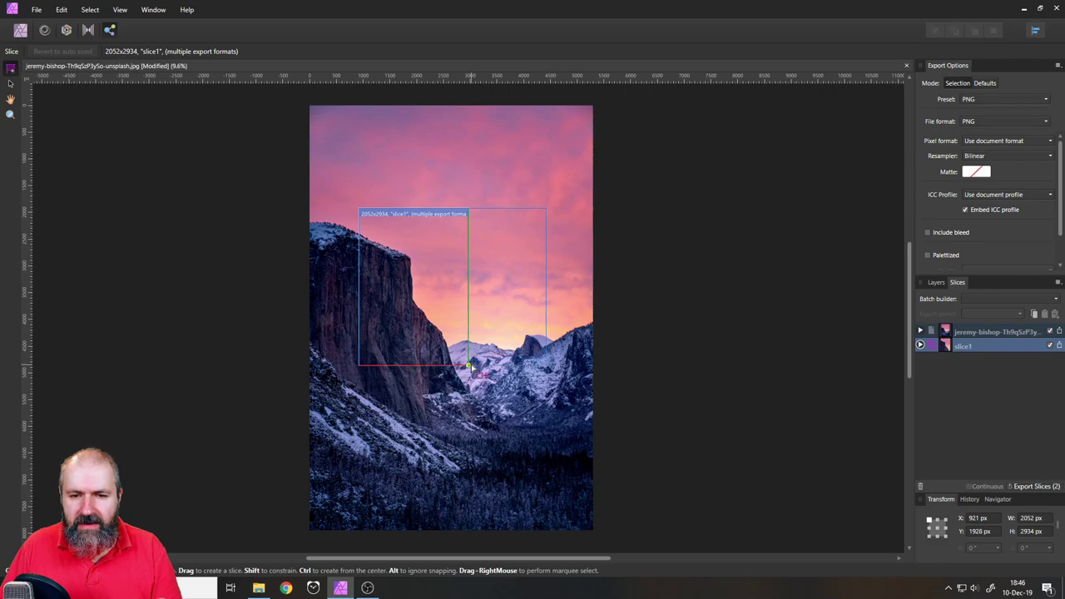
pyautogui.moveTo(469, 366); pyautogui.dragTo(468, 366)
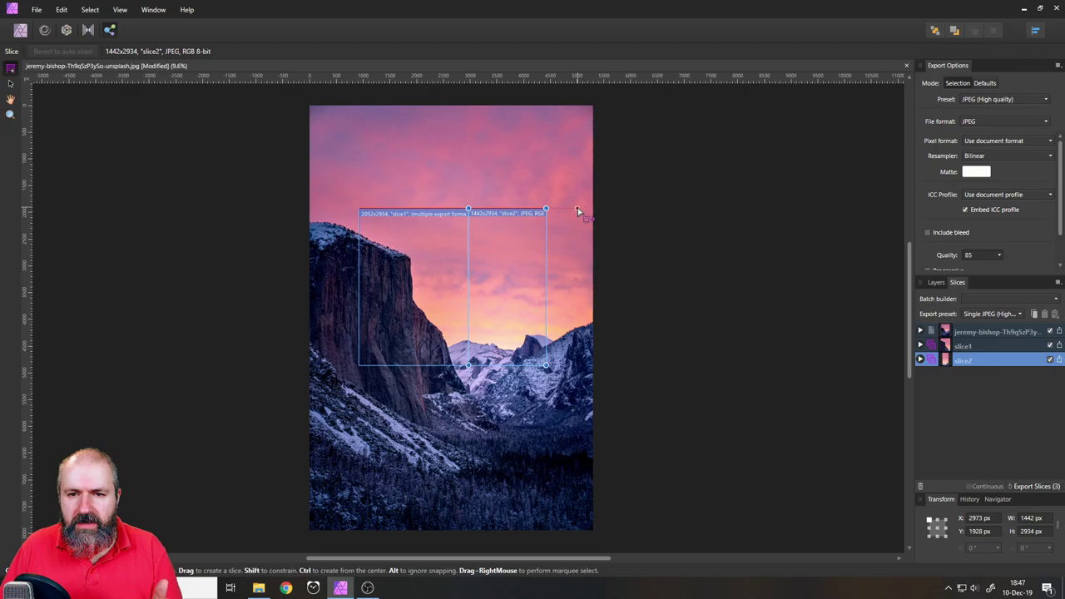
pyautogui.moveTo(577, 207); pyautogui.dragTo(545, 364)
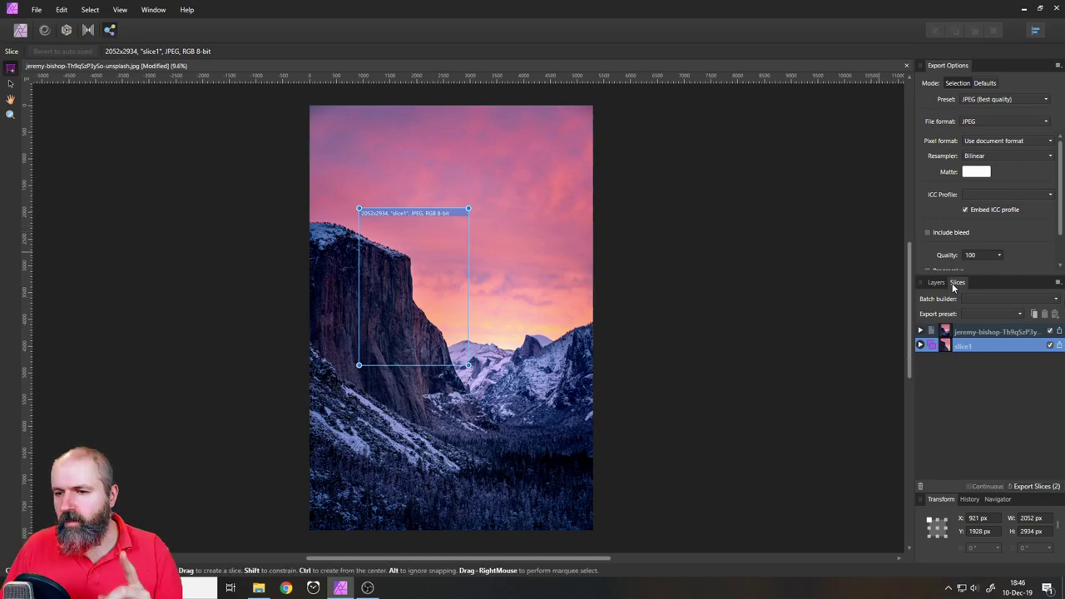
# Step: Expand slice1's export settings and keep the JPEG Best quality preset
pyautogui.click(936, 283)
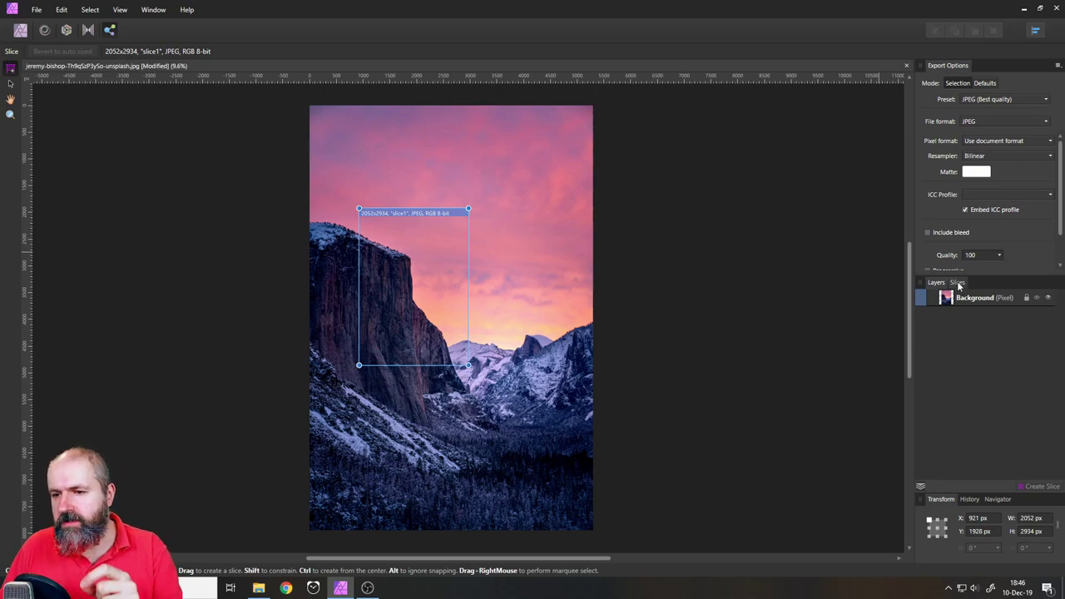
pyautogui.click(958, 282)
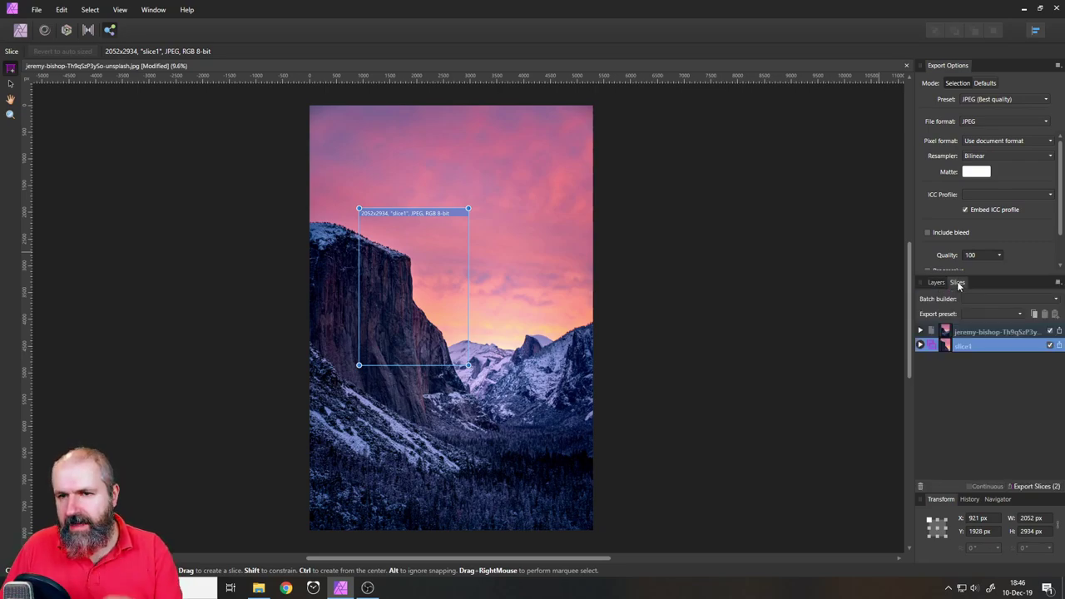
pyautogui.click(920, 345)
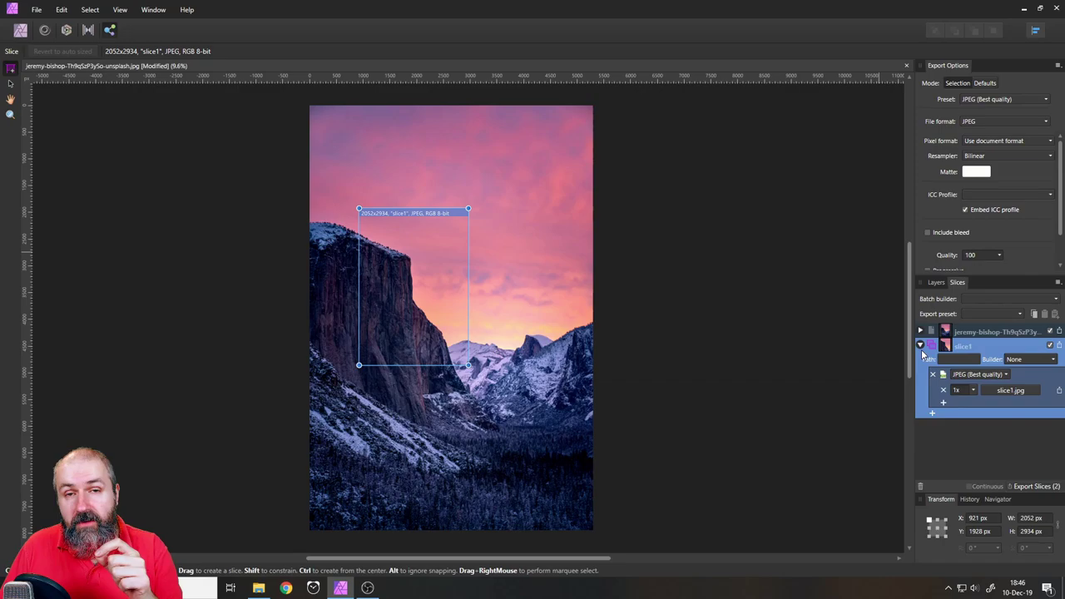
pyautogui.click(978, 374)
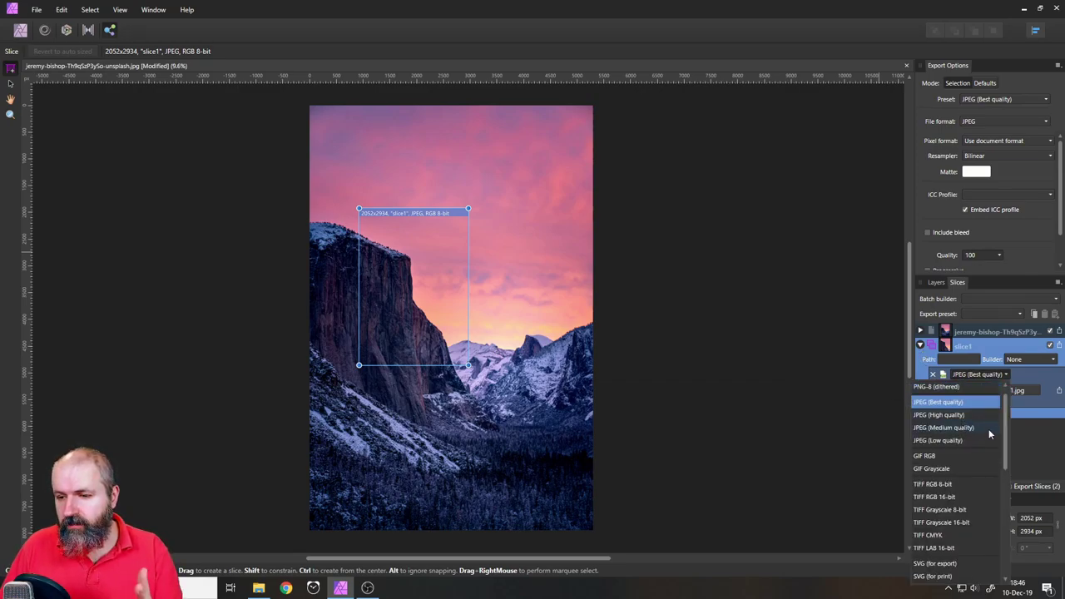
pyautogui.moveTo(1007, 447); pyautogui.dragTo(1001, 426)
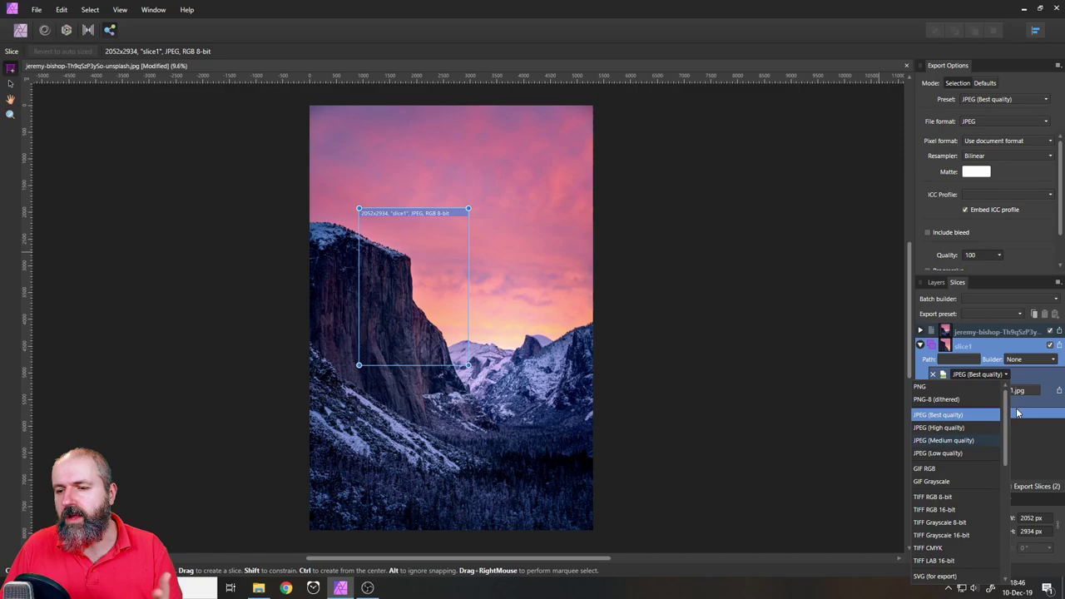
pyautogui.click(1021, 379)
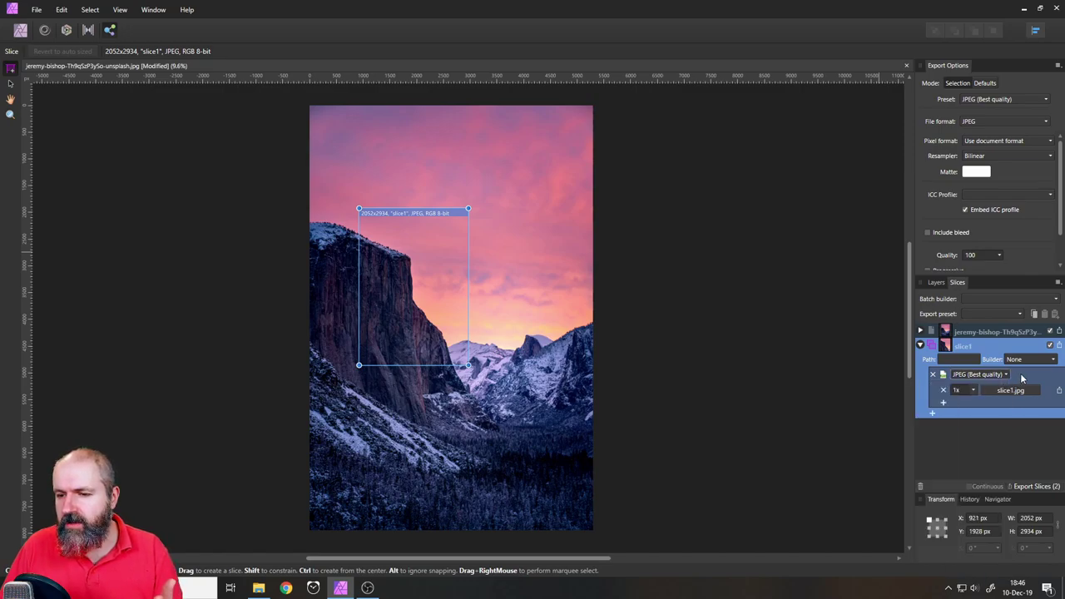
# Step: Add a GIF RGB second format and a third export format to slice1
pyautogui.click(931, 414)
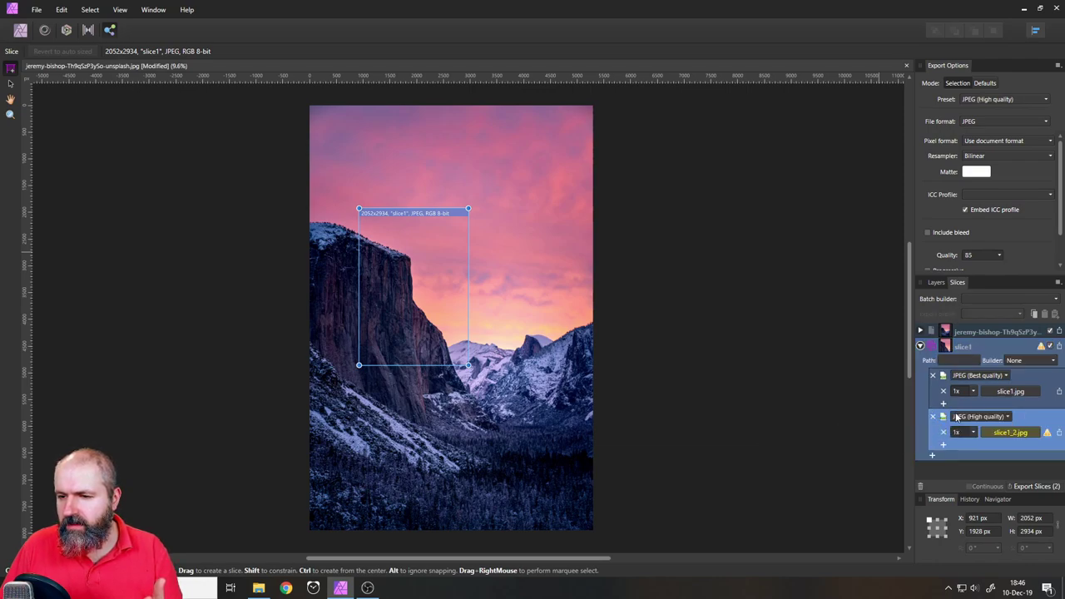
pyautogui.click(981, 416)
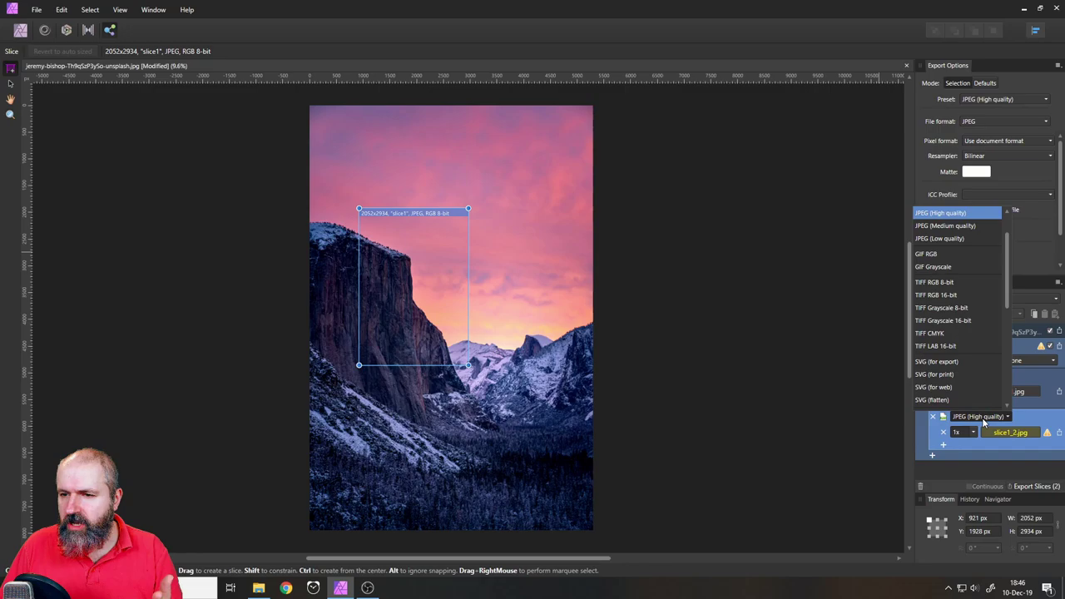
pyautogui.scroll(-1, 978, 350)
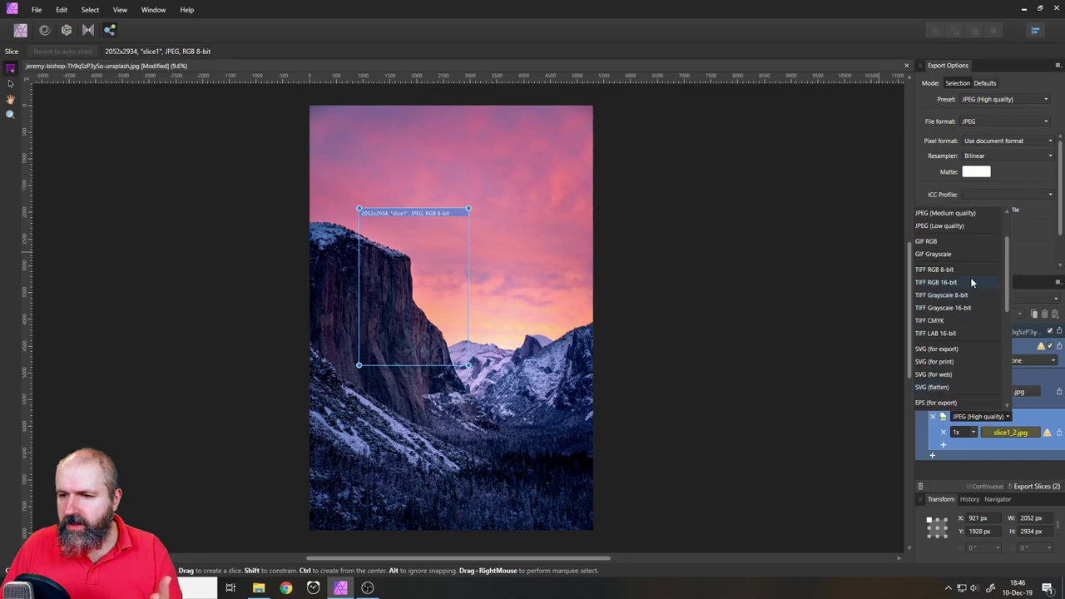
pyautogui.click(933, 240)
pyautogui.click(933, 455)
pyautogui.click(972, 458)
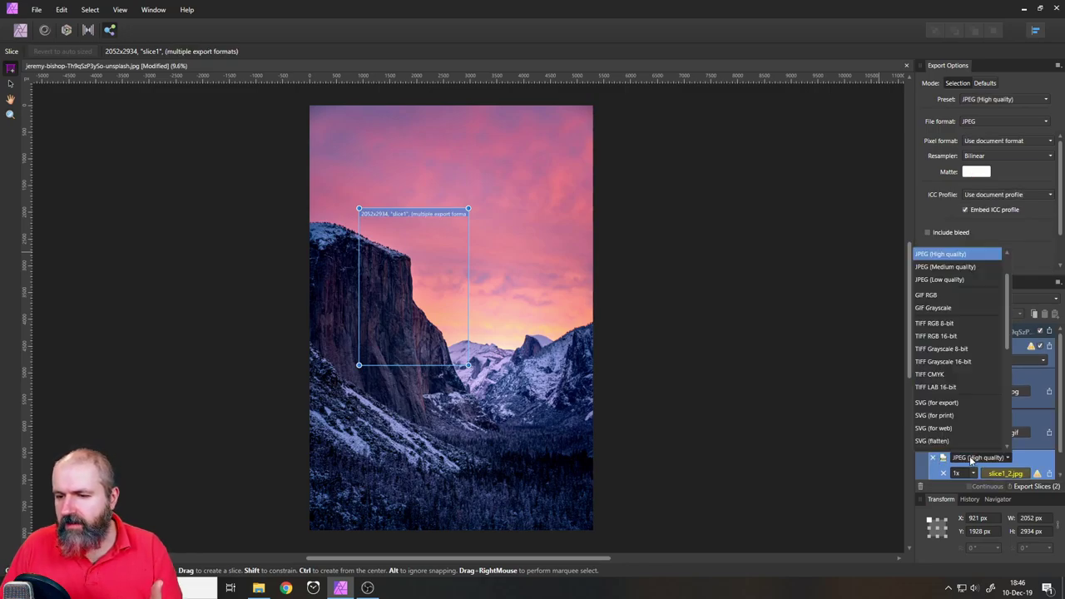
pyautogui.scroll(3, 969, 350)
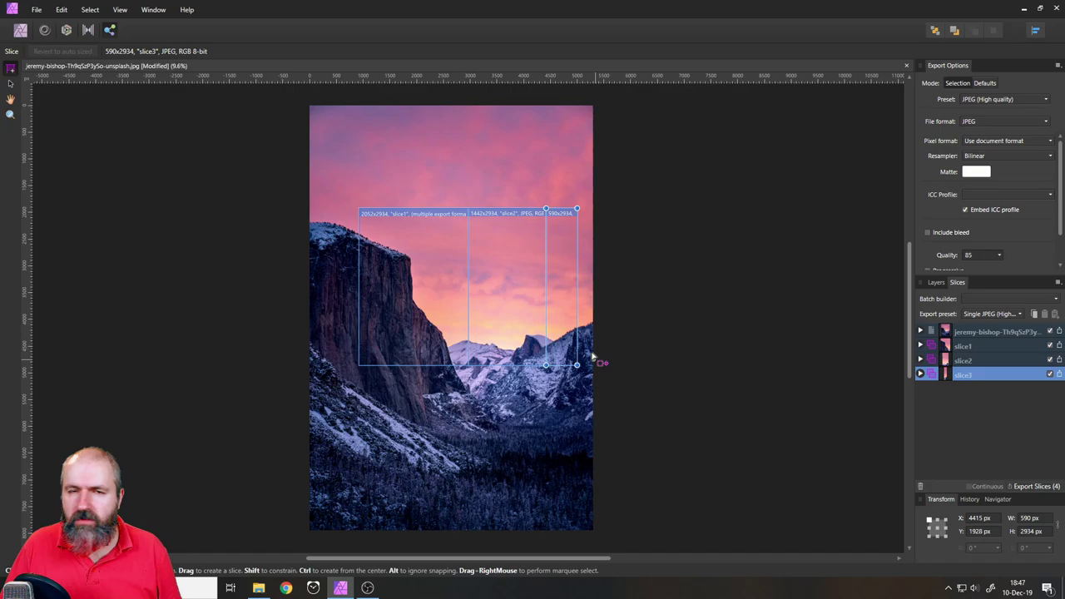
# Step: Create a new folder named 'test' and export all slices into it
pyautogui.click(1037, 486)
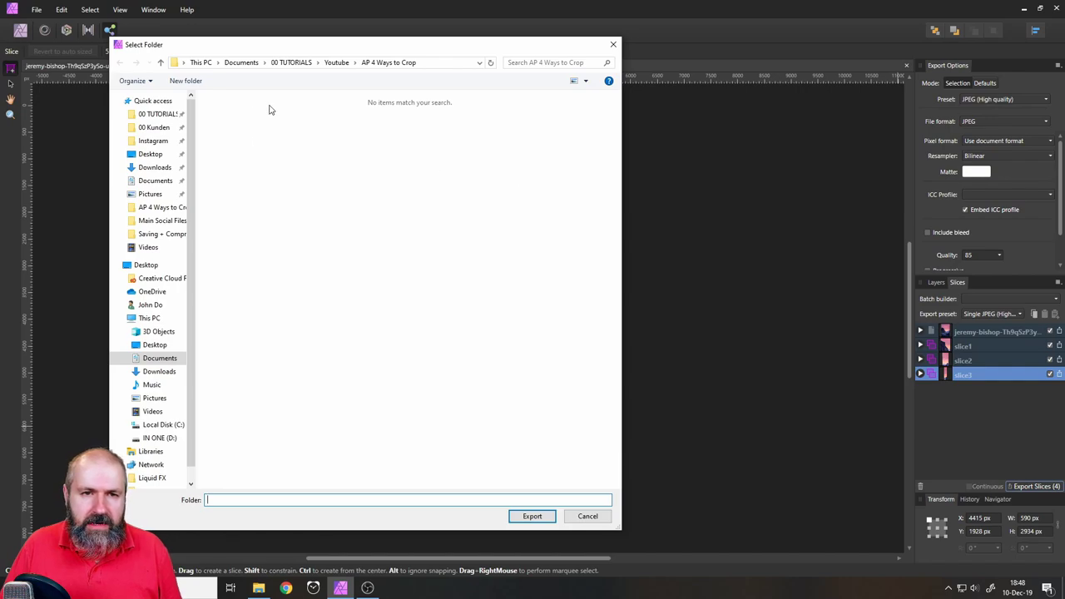
pyautogui.click(184, 81)
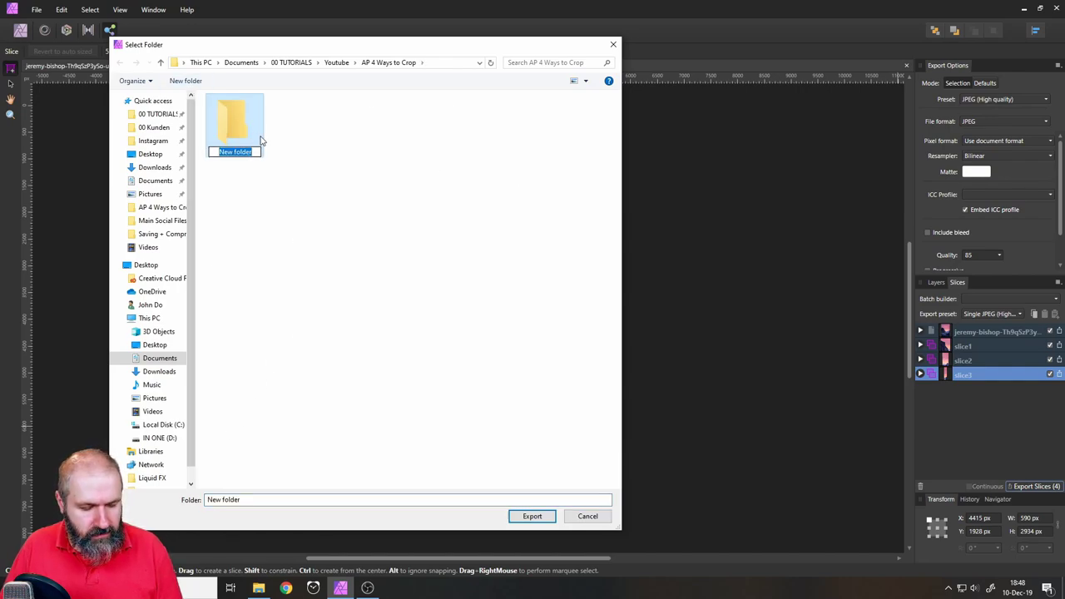
pyautogui.write('test')
pyautogui.press('Return')
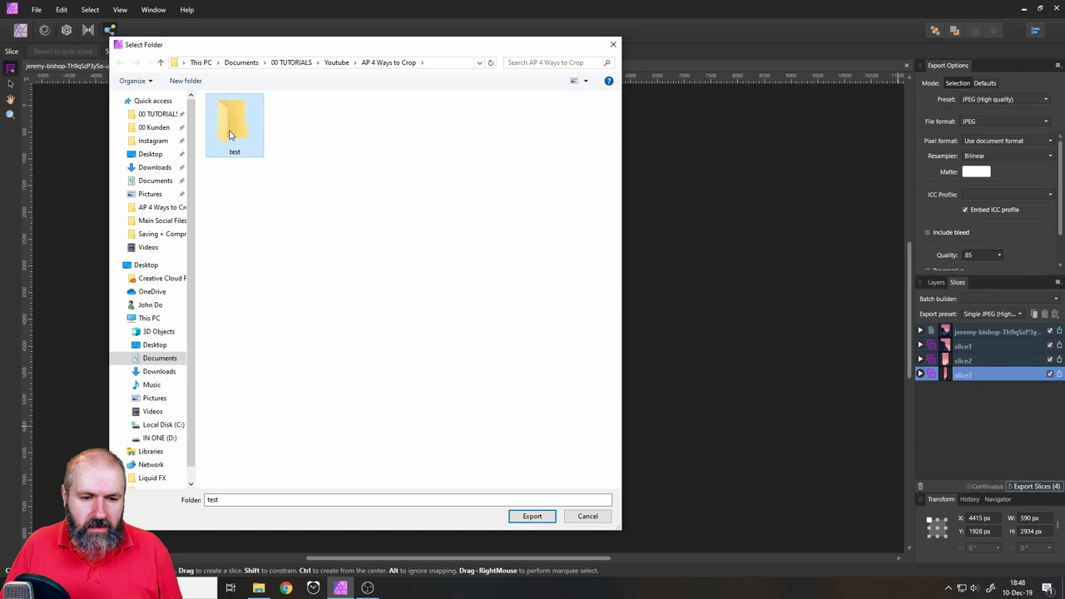
pyautogui.doubleClick(231, 135)
pyautogui.click(532, 516)
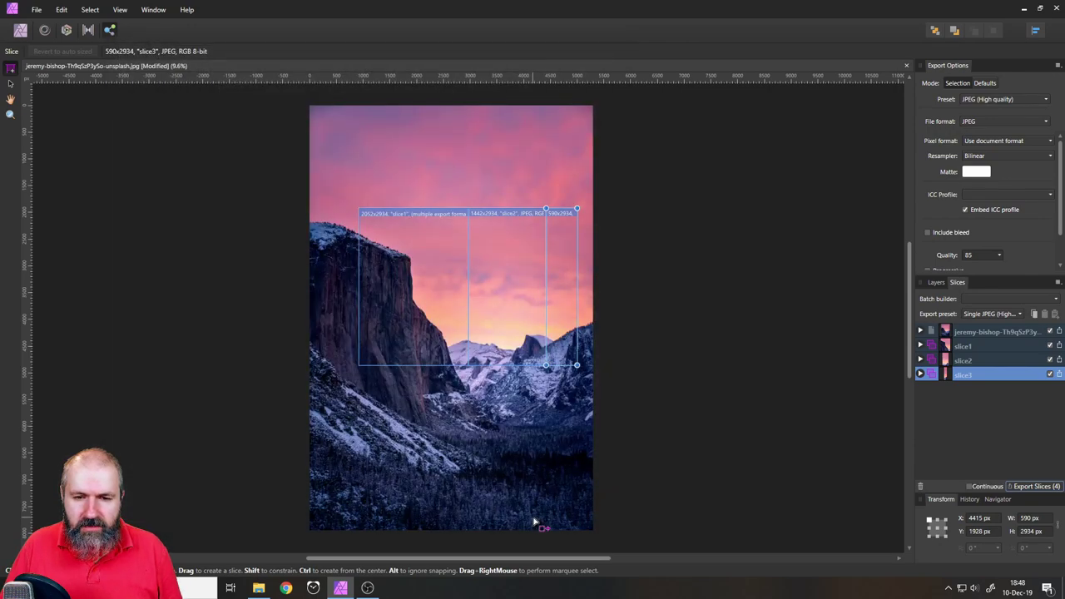
pyautogui.moveTo(260, 589)
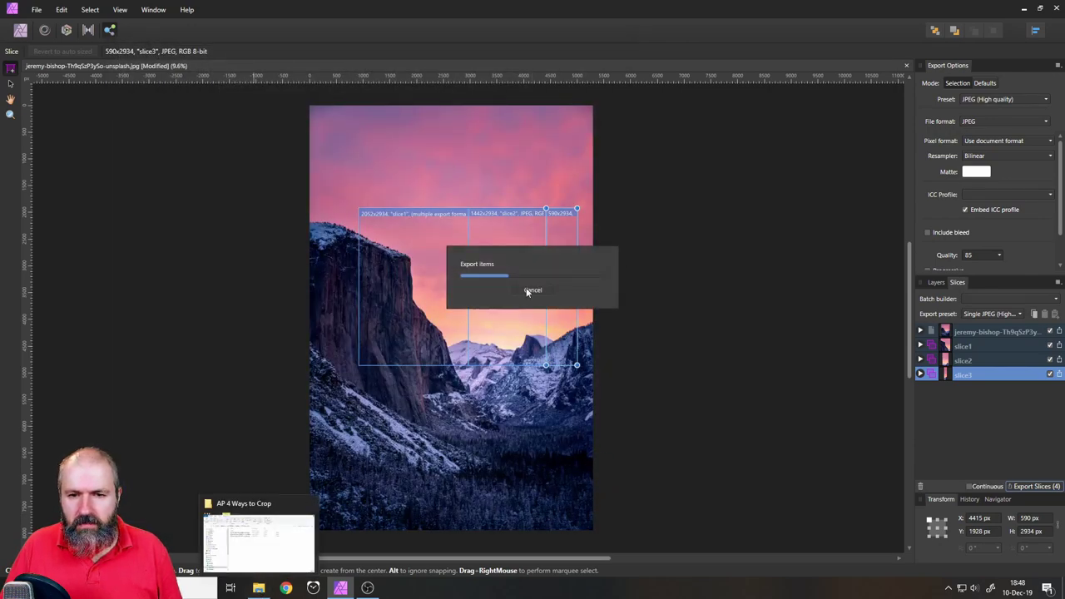